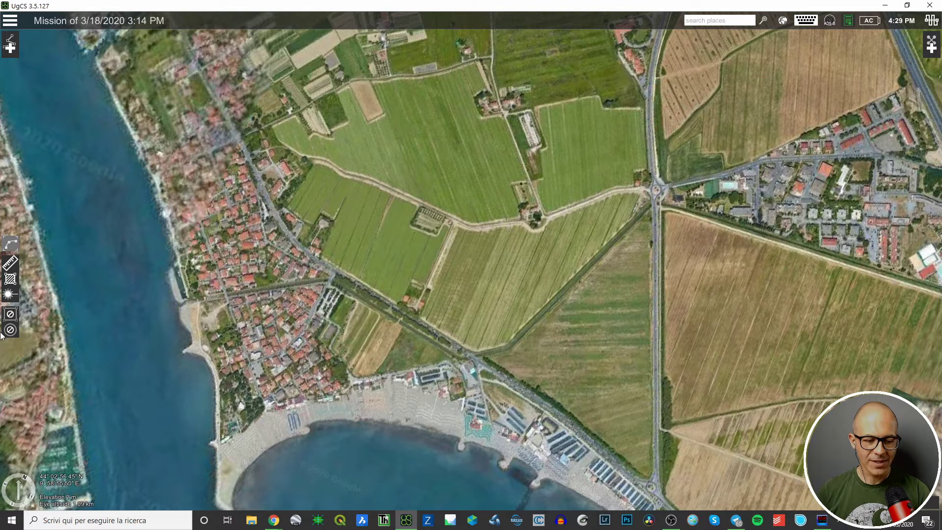
Start a distance measurement at the canal fork and run its first segment about 574 m along the canal to the farm road crossing.
middle_click_drag(661, 393, 692, 388)
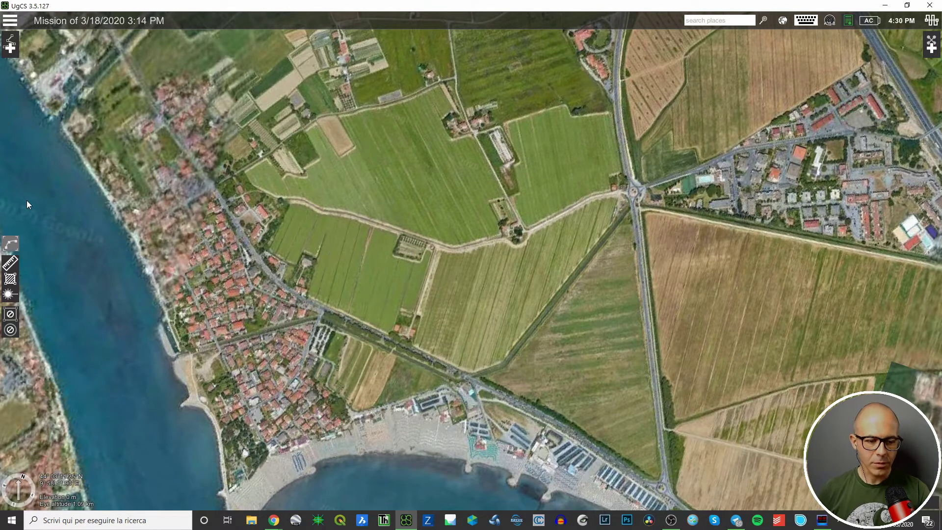
left_click_drag(499, 375, 513, 344)
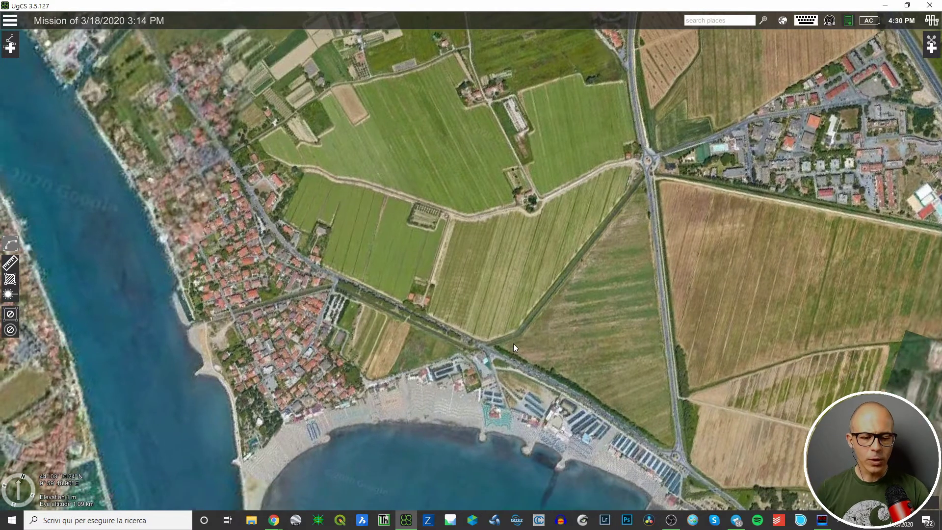
left_click(9, 264)
scroll(339, 240, "up", 3)
left_click_drag(349, 239, 350, 425)
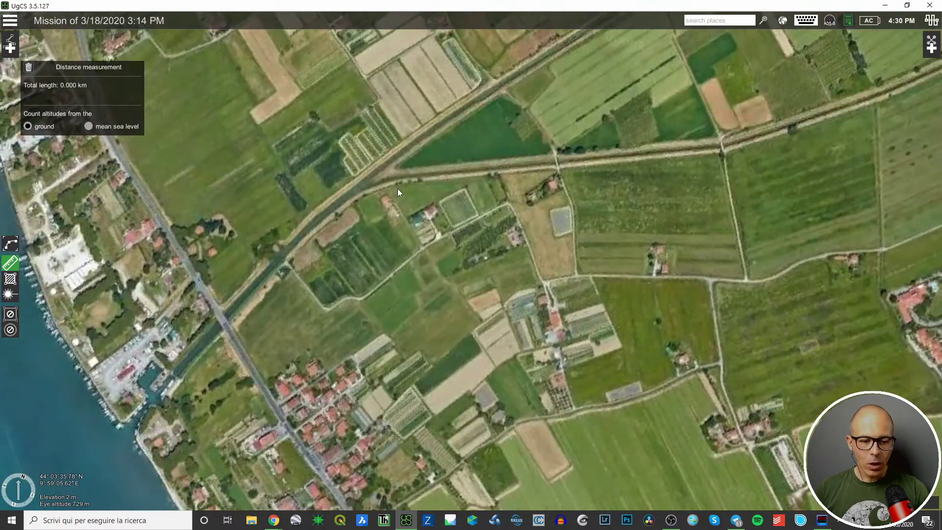
left_click_drag(398, 188, 270, 419)
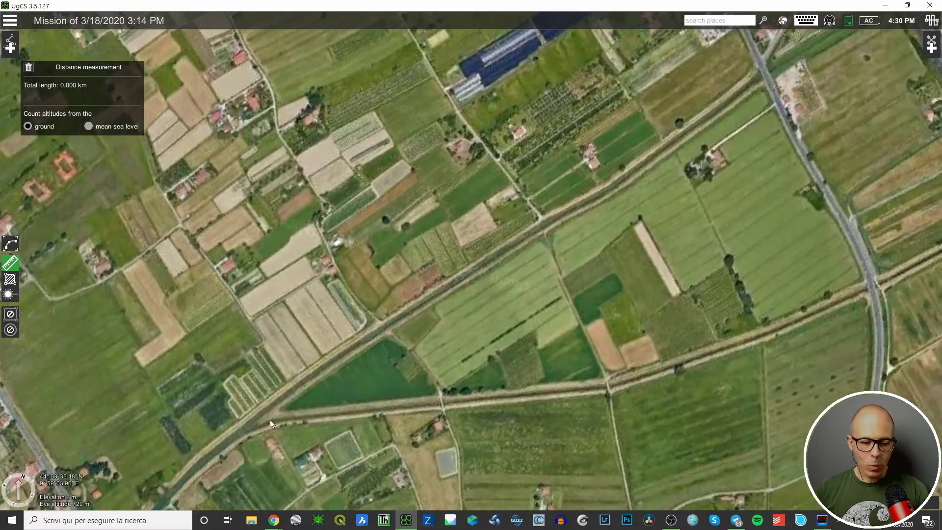
left_click(258, 414)
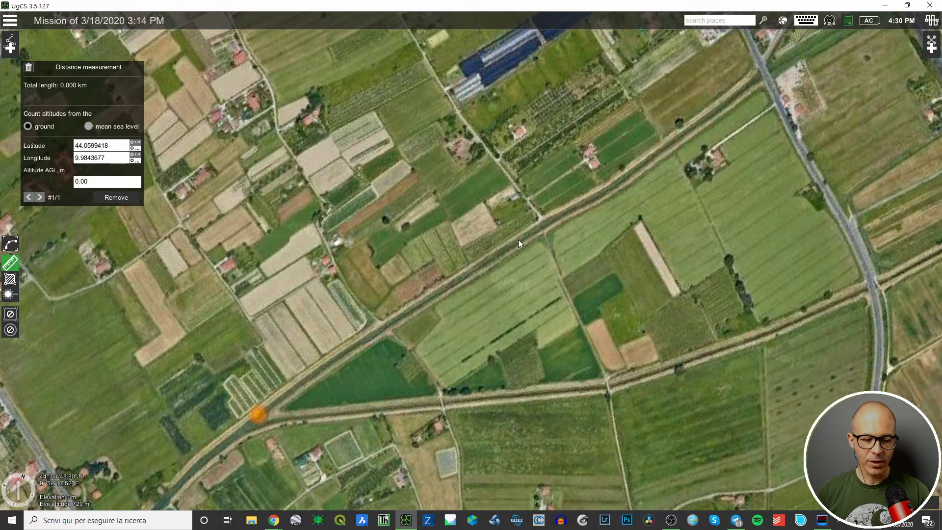
left_click(540, 221)
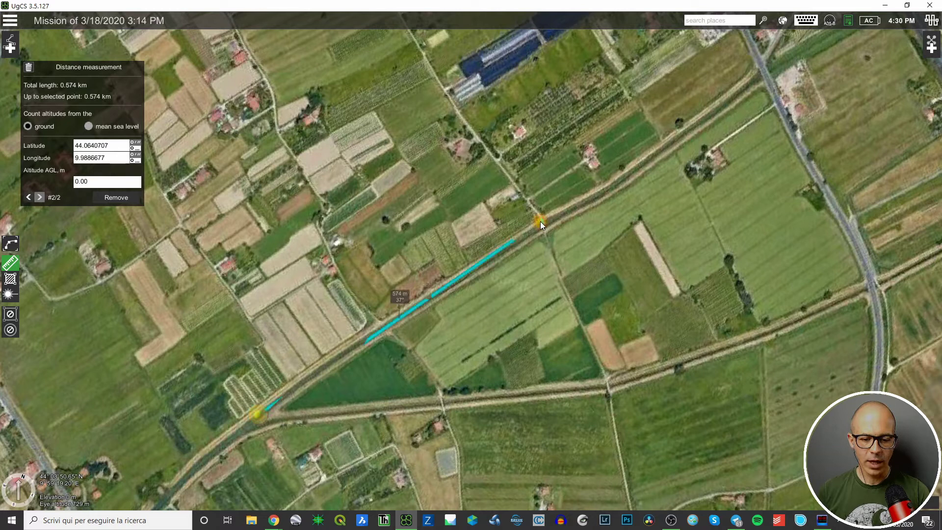
Add five more measurement points along the canal, the main road and the other canal branch to the farm road junction, making a path about 2.384 km long.
left_click(756, 66)
left_click(871, 277)
left_click(609, 381)
left_click_drag(580, 414, 614, 305)
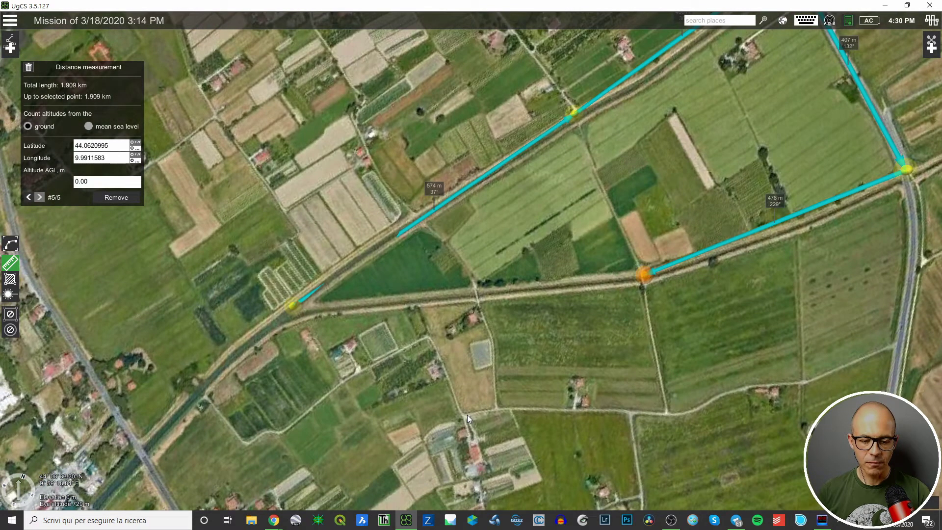
left_click(479, 294)
left_click(498, 407)
Select intermediate points of the measured path one after another to check the cumulative distance up to each.
right_click_drag(482, 292, 441, 245)
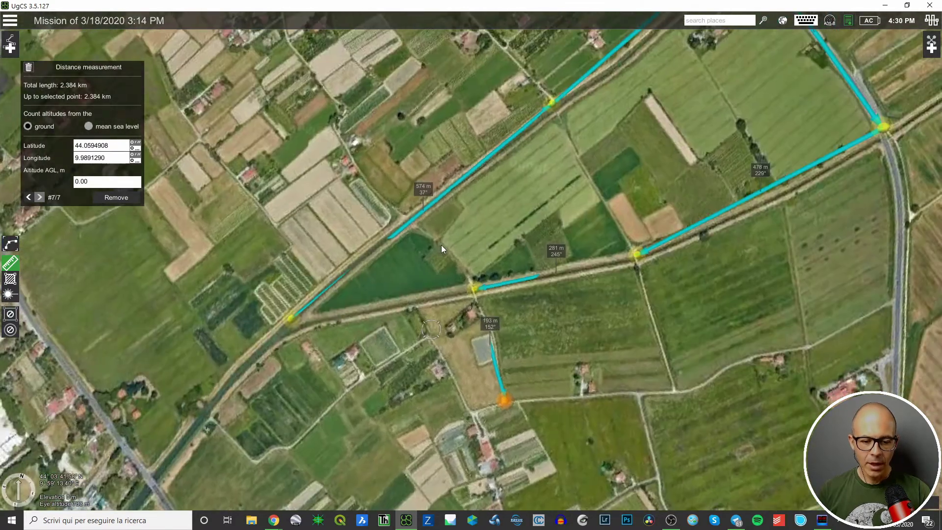
left_click_drag(604, 164, 578, 219)
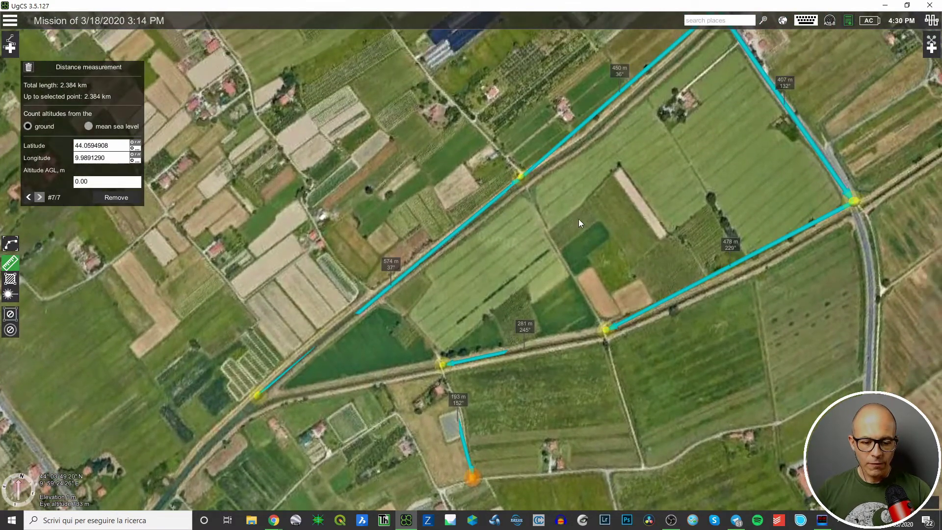
scroll(575, 187, "down", 1)
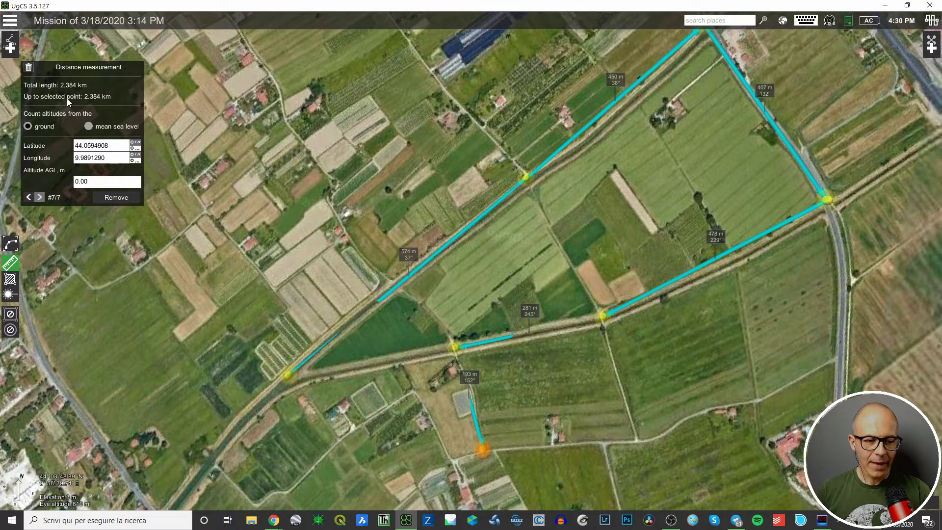
left_click(602, 314)
left_click_drag(696, 306, 679, 358)
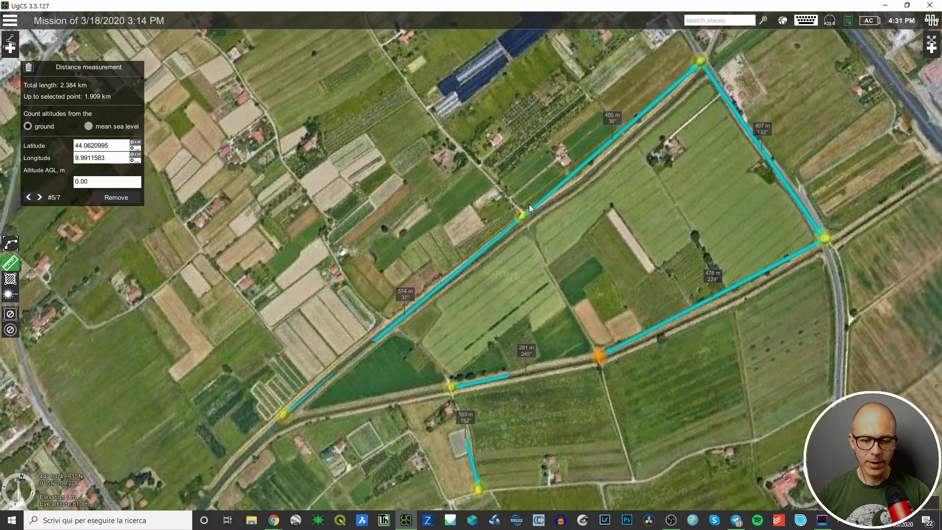
left_click(523, 219)
left_click(703, 62)
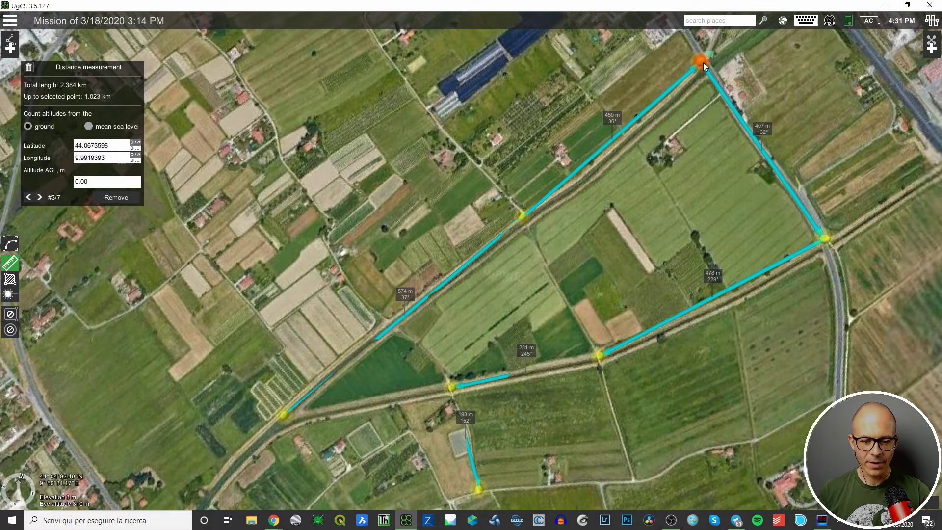
left_click(827, 238)
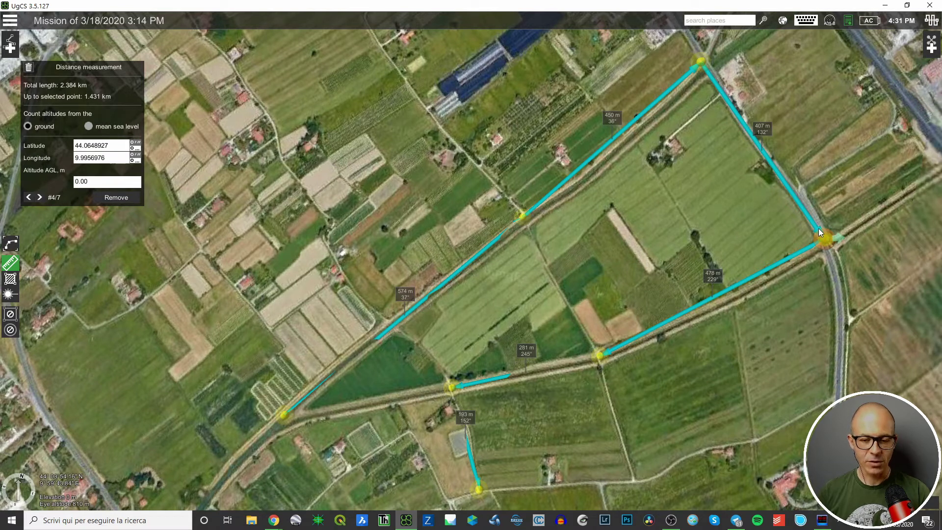
Examine the distance and bearing labels on the segments of the measured path.
scroll(615, 107, "up", 3)
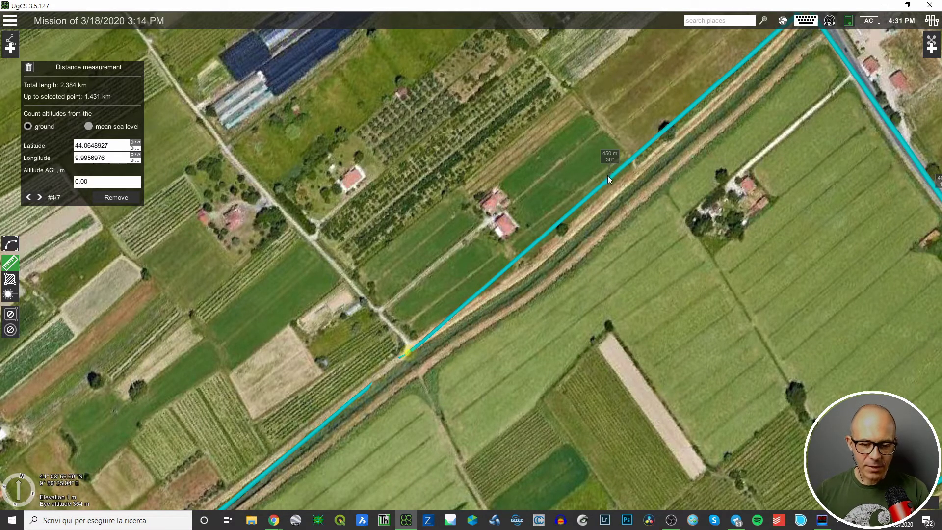
scroll(529, 229, "down", 6)
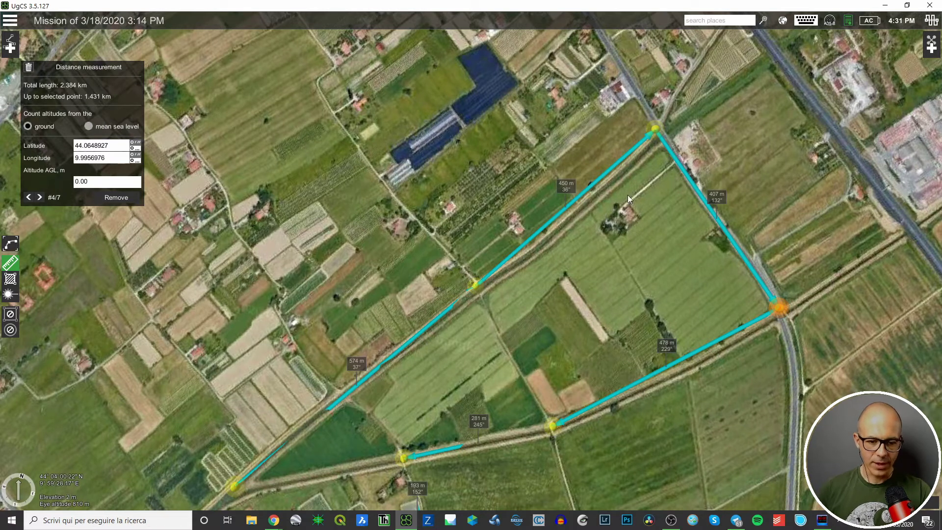
scroll(619, 361, "up", 4)
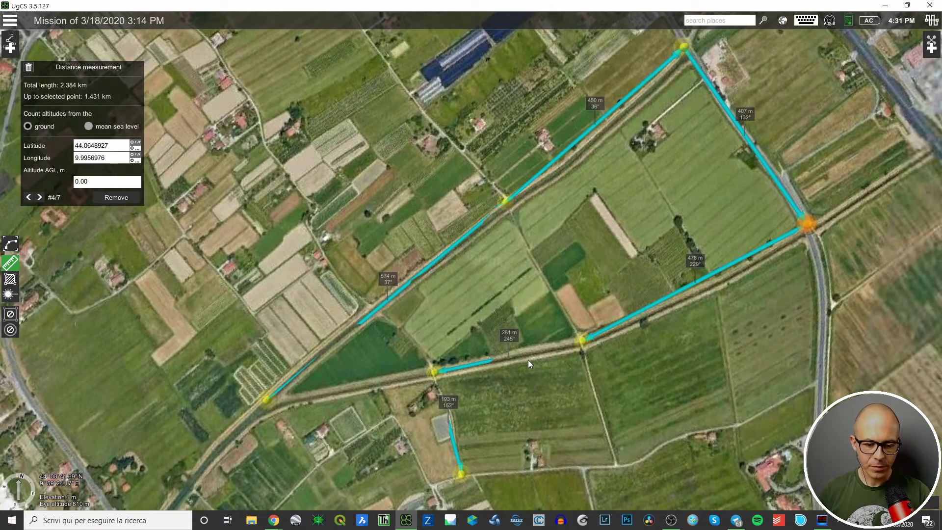
scroll(505, 300, "up", 3)
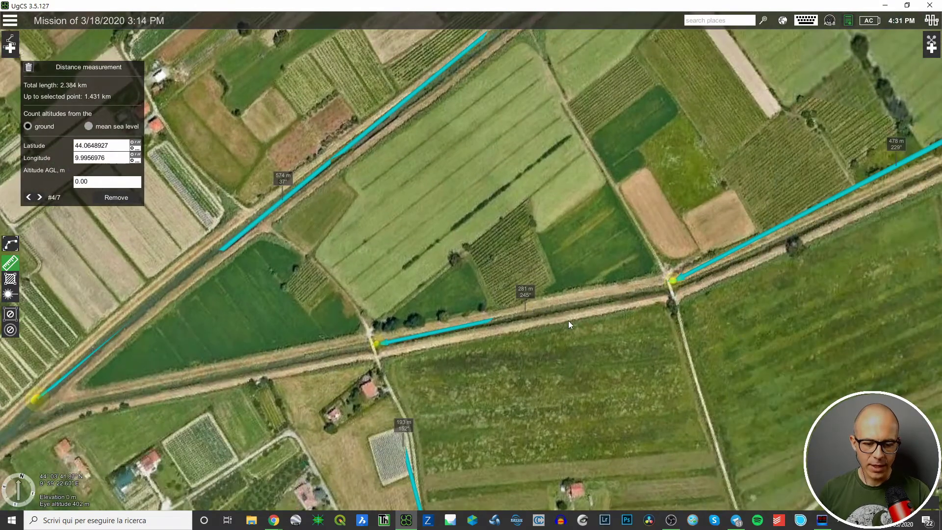
left_click_drag(622, 338, 561, 390)
scroll(578, 358, "down", 4)
scroll(584, 361, "down", 2)
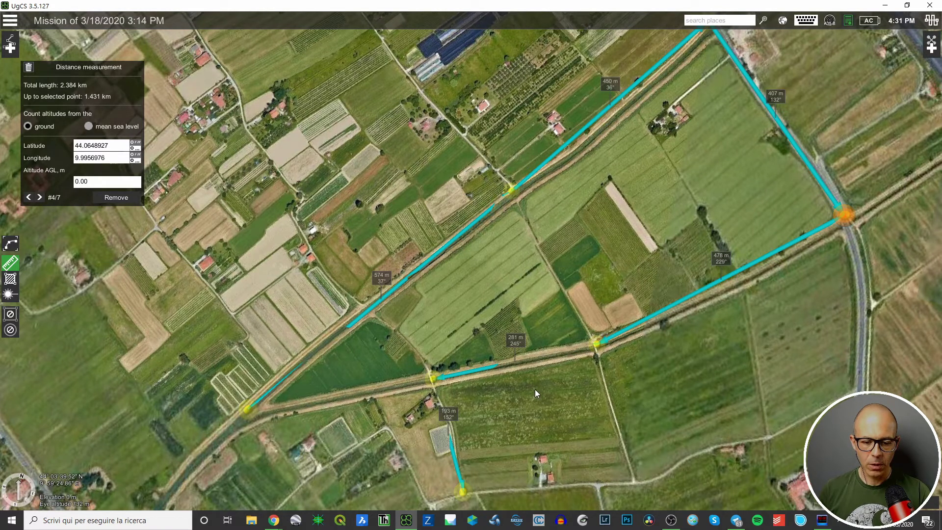
scroll(487, 366, "up", 3)
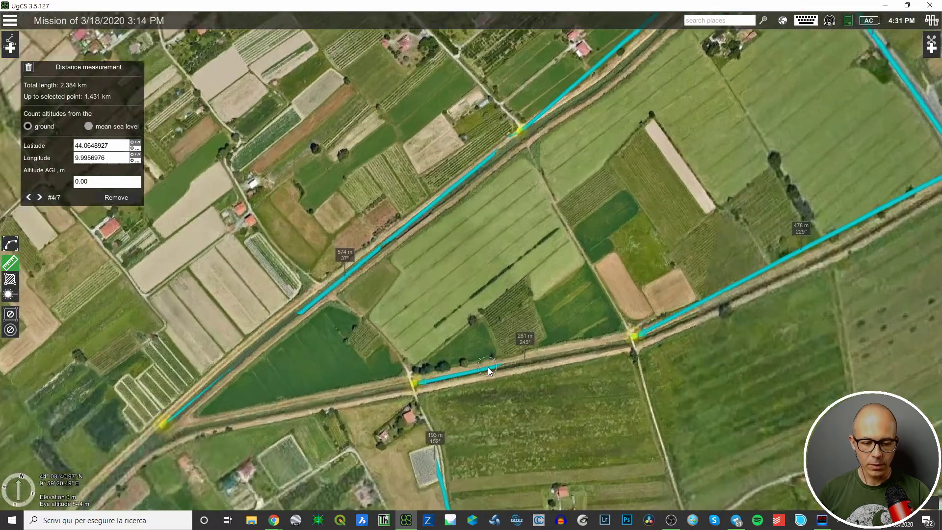
scroll(506, 367, "down", 3)
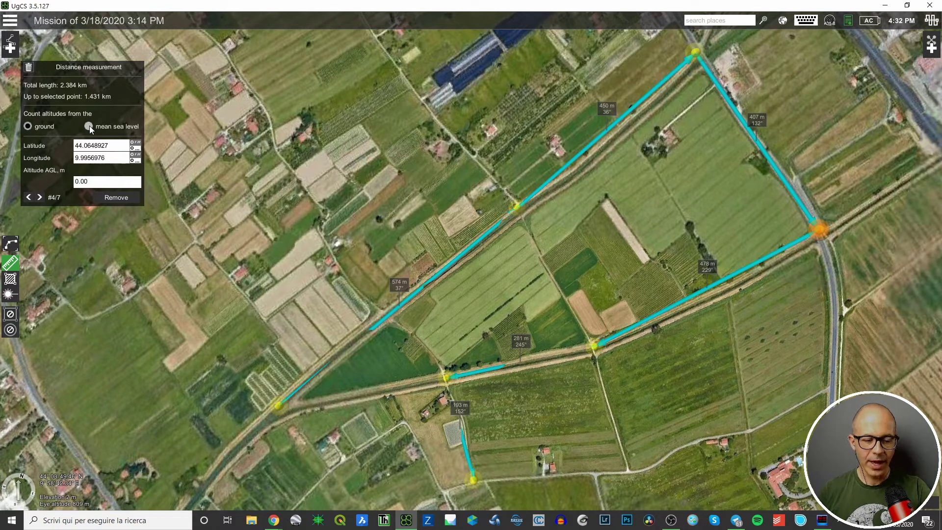
Raise the last measurement point at the farm road junction to about 100.15 m above ground in a tilted 3D view.
scroll(496, 256, "down", 1)
middle_click_drag(608, 273, 515, 312)
scroll(516, 286, "up", 3)
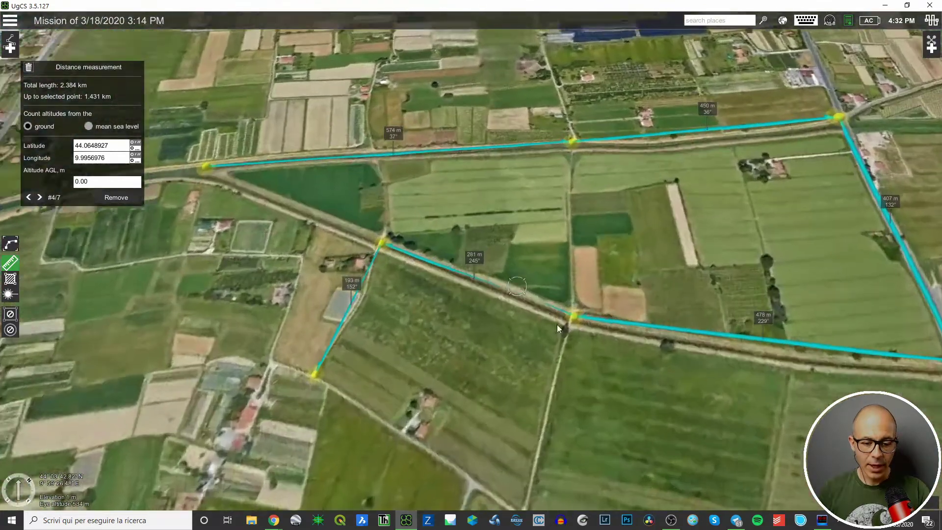
right_click_drag(557, 324, 618, 355)
left_click(623, 341)
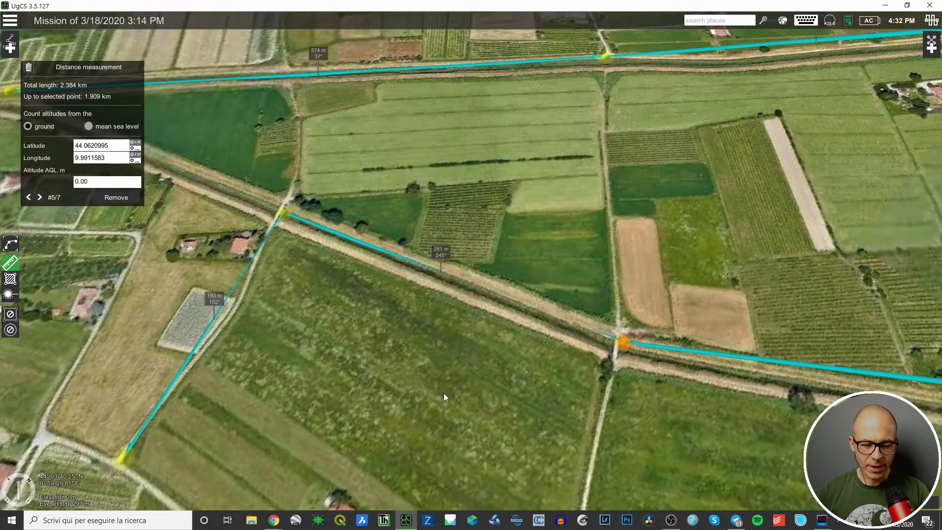
right_click_drag(444, 395, 508, 390)
right_click_drag(420, 384, 549, 321)
left_click_drag(312, 379, 250, 344)
right_click_drag(432, 391, 355, 456)
scroll(309, 287, "up", 3)
mouse_move(375, 199)
left_mouse_down()
mouse_move(375, 189)
mouse_move(408, 400)
mouse_move(369, 160)
left_mouse_up()
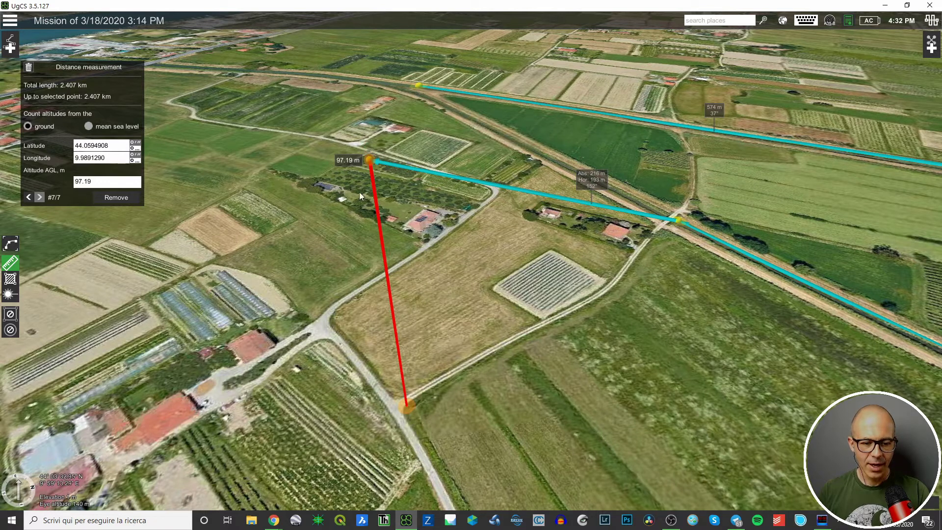
mouse_move(356, 162)
left_mouse_down()
mouse_move(354, 74)
mouse_move(363, 149)
left_mouse_up()
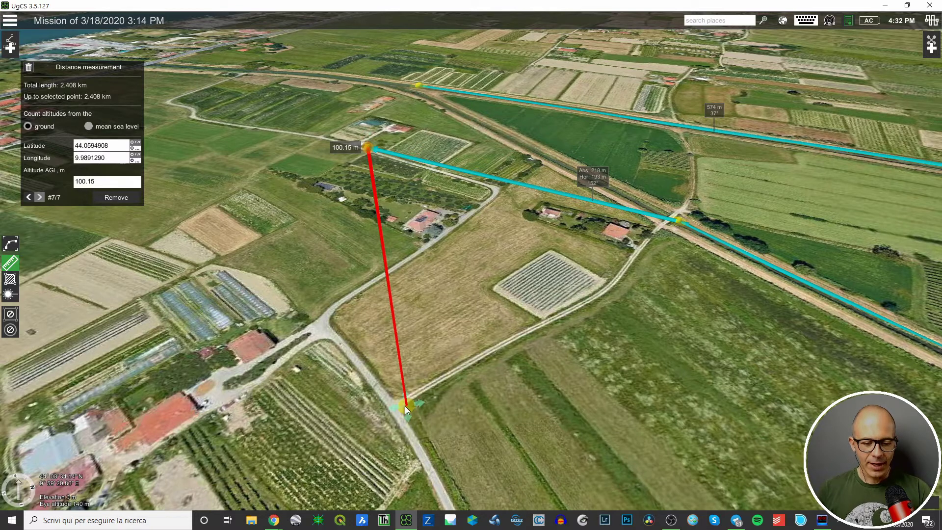
Move the last measurement point across the road junction into the grass field, at about latitude 44.05921 and longitude 9.98805.
scroll(482, 423, "down", 1)
mouse_move(483, 423)
right_mouse_down()
mouse_move(539, 393)
mouse_move(483, 411)
right_mouse_up()
left_click_drag(484, 412, 525, 366)
scroll(477, 364, "up", 2)
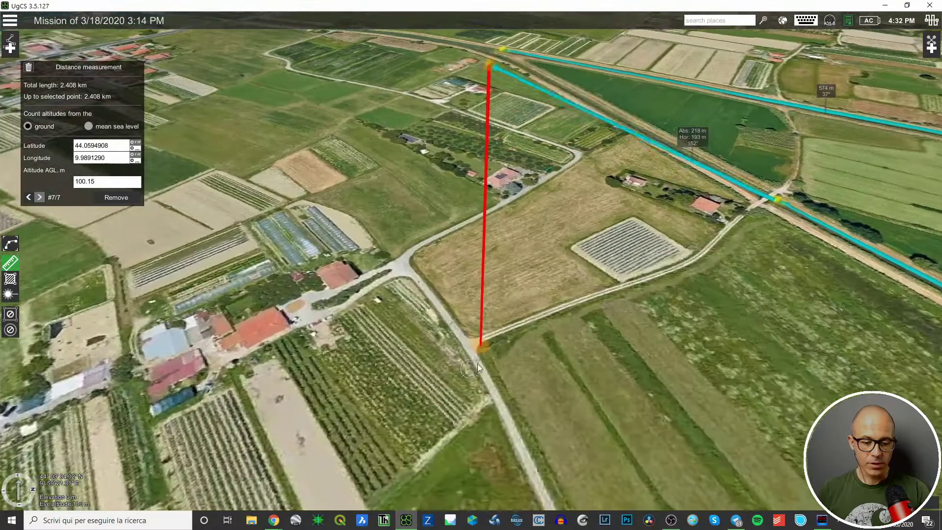
scroll(509, 348, "down", 1)
left_click_drag(489, 347, 425, 235)
middle_click_drag(496, 308, 487, 268)
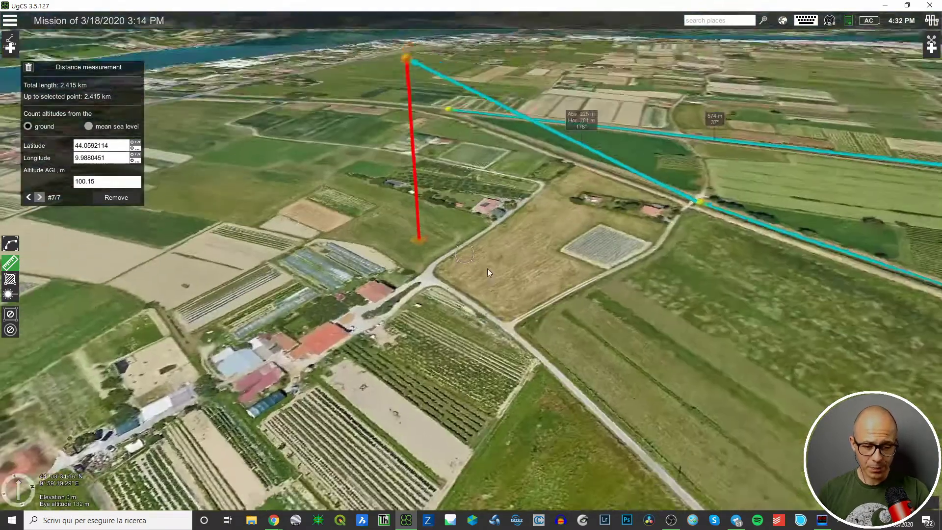
Raise the last measurement point to about 115.27 m above ground.
left_click_drag(488, 269, 550, 409)
left_click_drag(461, 163, 450, 133)
left_click_drag(463, 240, 448, 129)
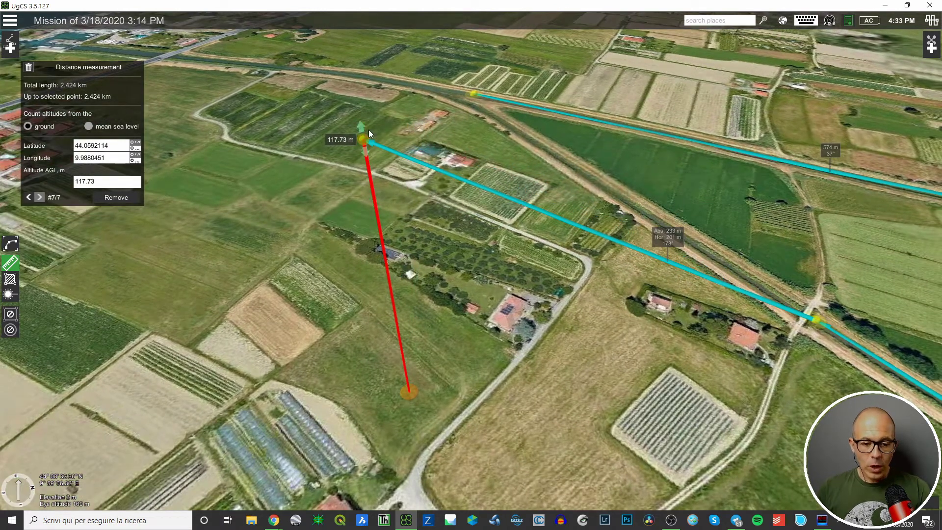
mouse_move(363, 138)
left_mouse_down()
mouse_move(364, 341)
mouse_move(385, 379)
mouse_move(376, 141)
left_mouse_up()
Check the last segment's absolute and horizontal distances, and adjust the end point's altitude to about 116.08 m above ground.
scroll(707, 223, "up", 3)
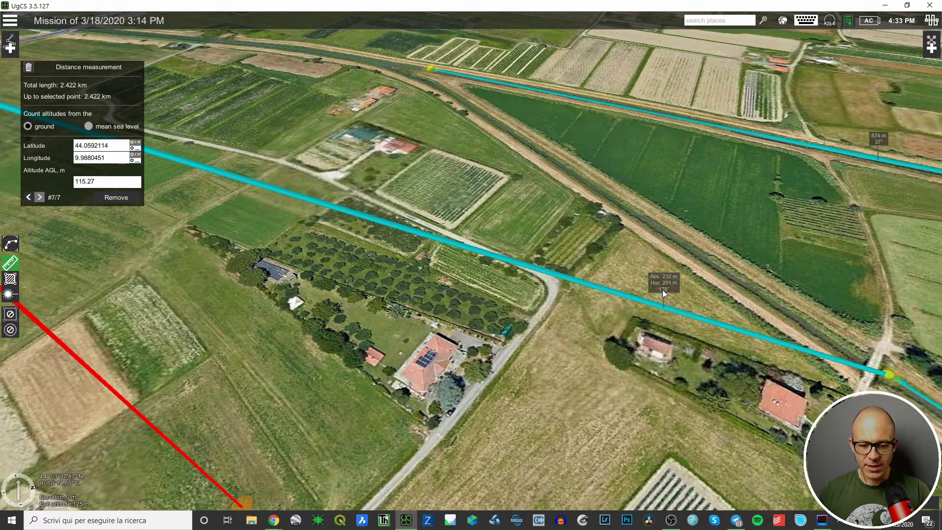
scroll(667, 283, "down", 3)
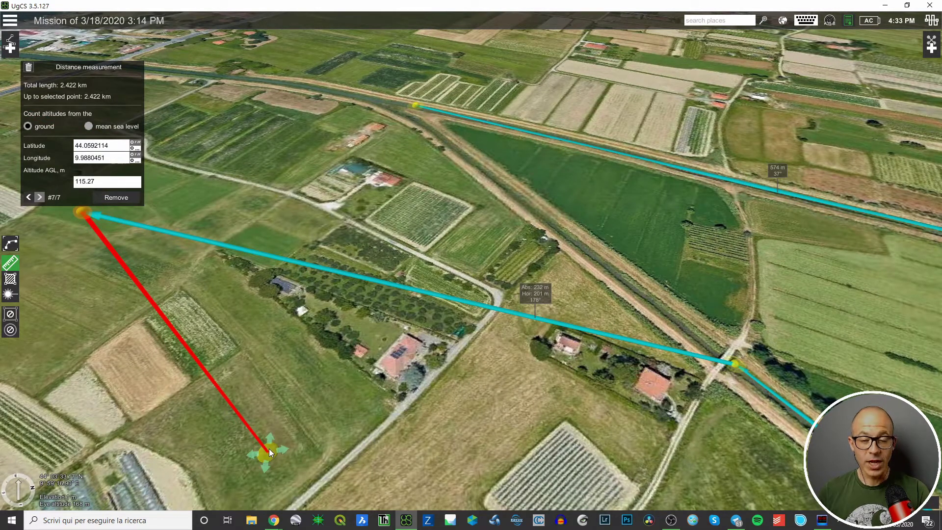
scroll(581, 297, "up", 4)
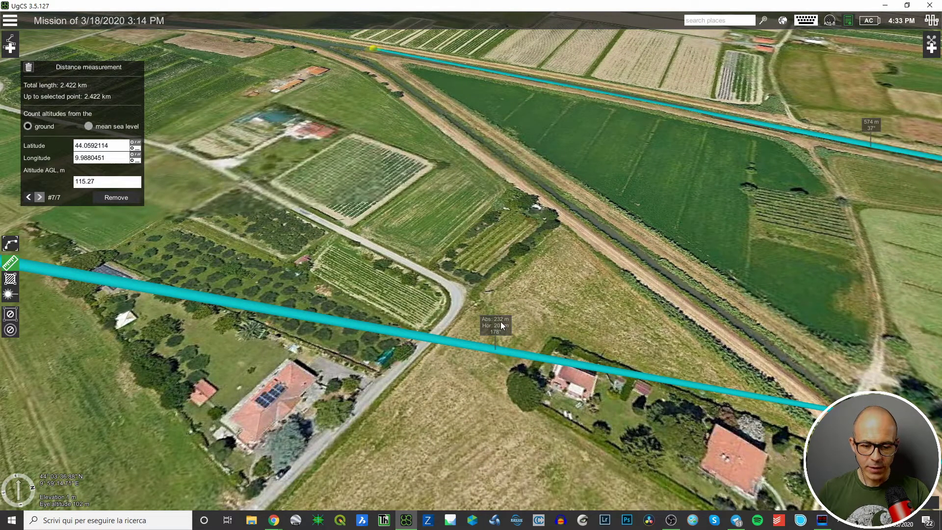
scroll(529, 343, "down", 5)
middle_click_drag(322, 344, 451, 375)
scroll(417, 430, "down", 3)
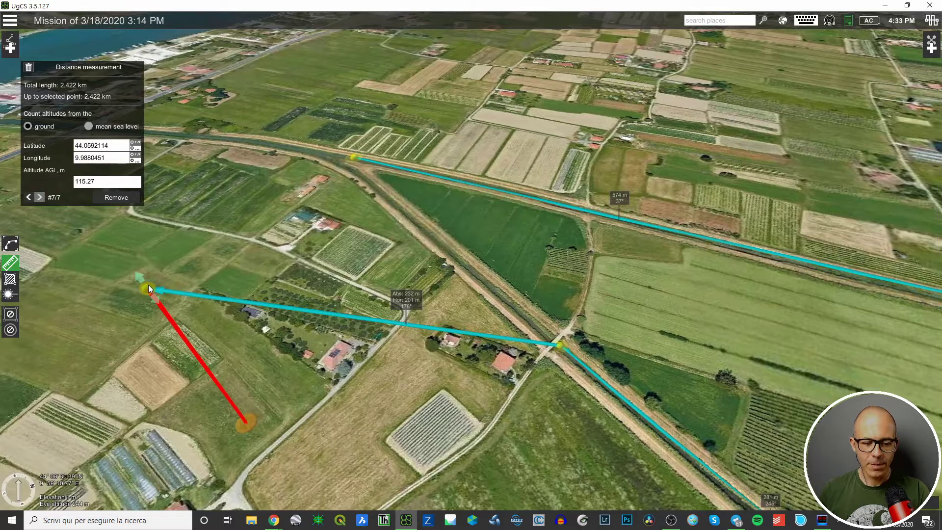
left_click_drag(142, 277, 281, 348)
right_click_drag(282, 343, 412, 380)
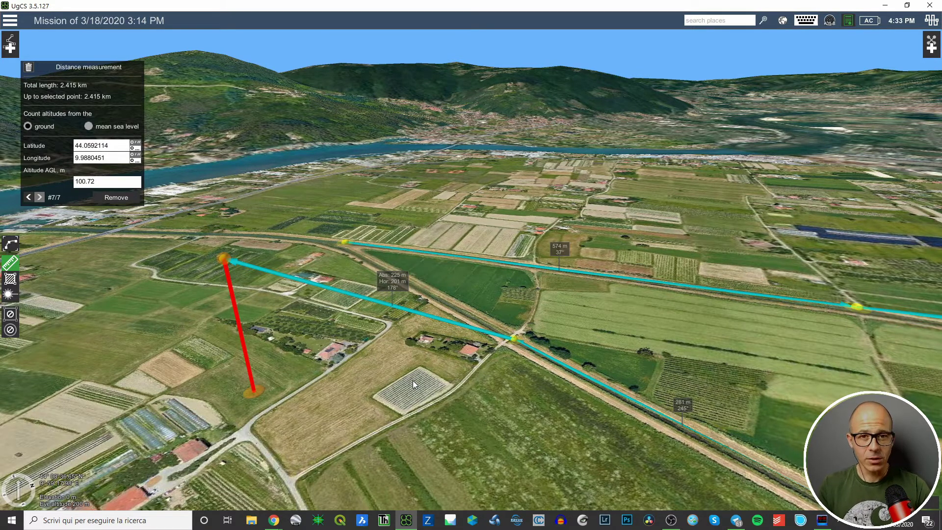
left_click_drag(223, 248, 215, 231)
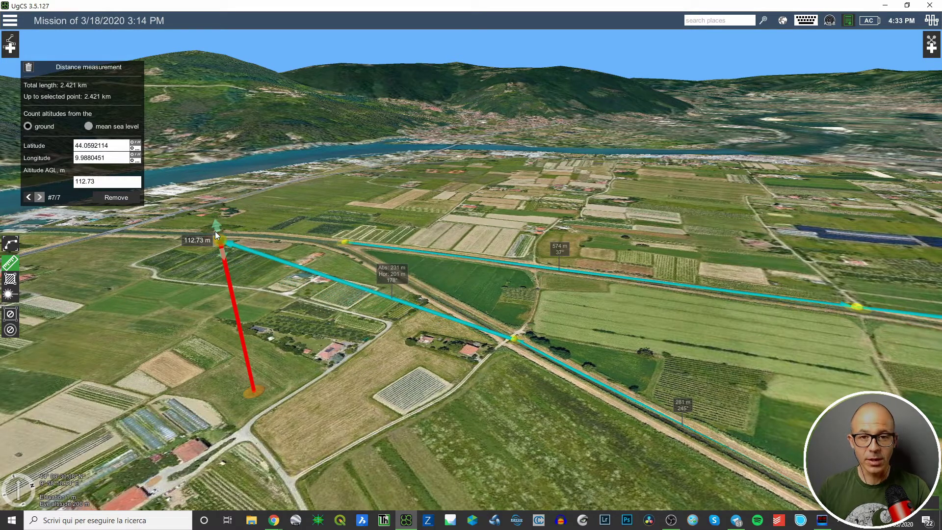
mouse_move(217, 236)
left_mouse_down()
mouse_move(223, 260)
mouse_move(220, 219)
left_mouse_up()
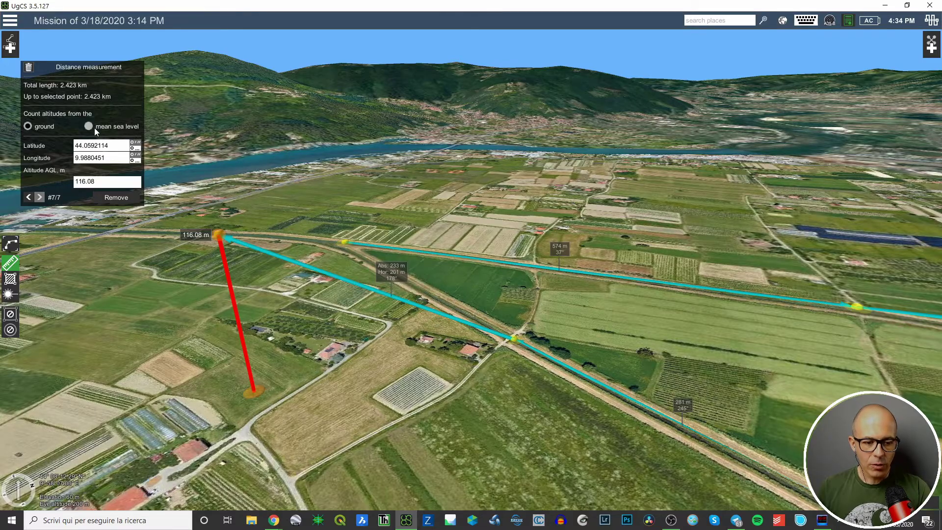
middle_click_drag(401, 322, 508, 304)
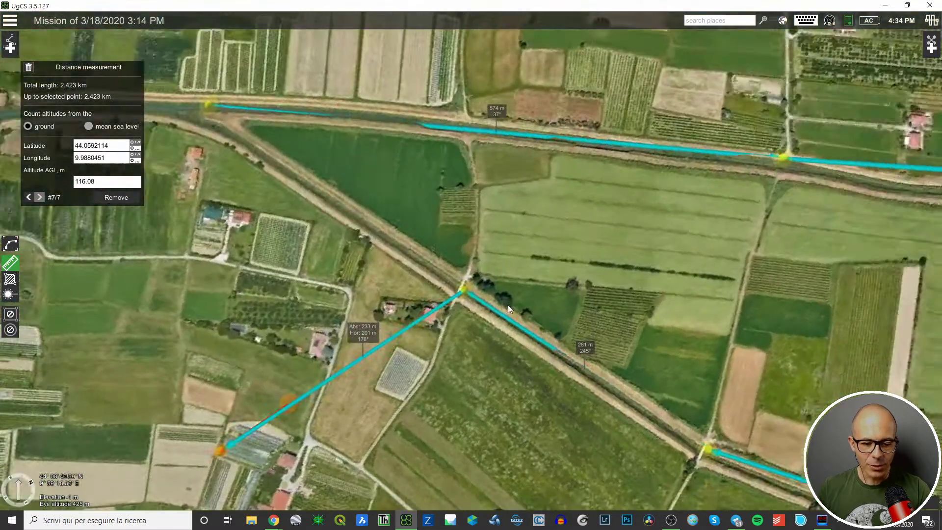
Delete the whole seven-point distance measurement drawn over the farm fields.
scroll(508, 305, "down", 4)
left_click_drag(506, 394, 537, 156)
scroll(538, 157, "down", 3)
left_click_drag(545, 409, 575, 405)
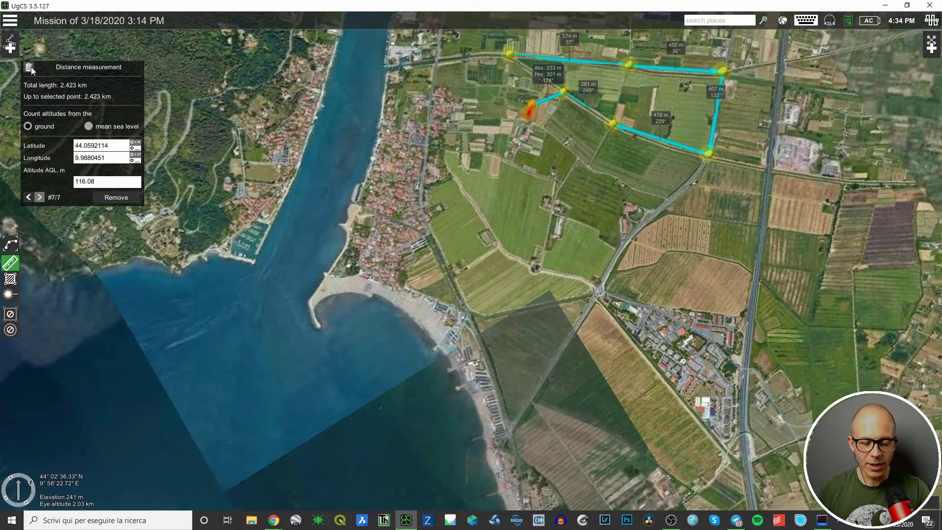
left_click_drag(559, 214, 507, 302)
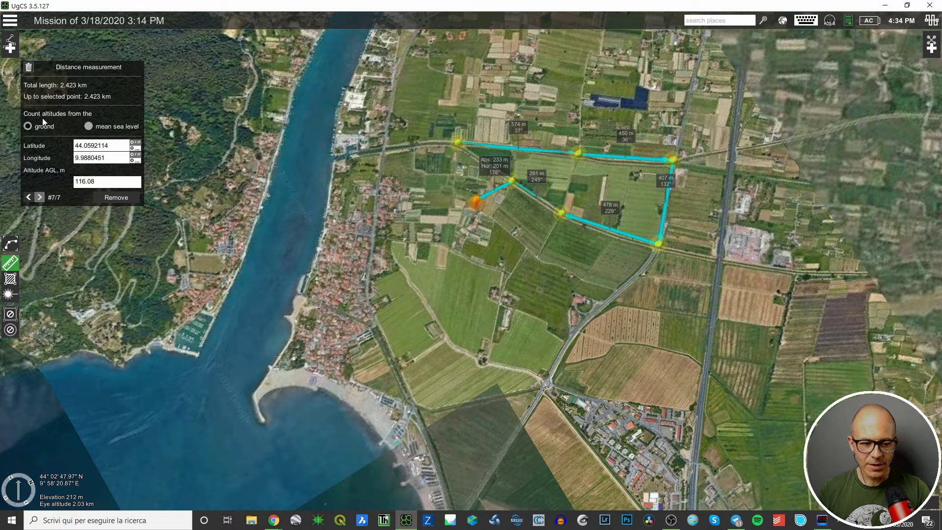
left_click(28, 67)
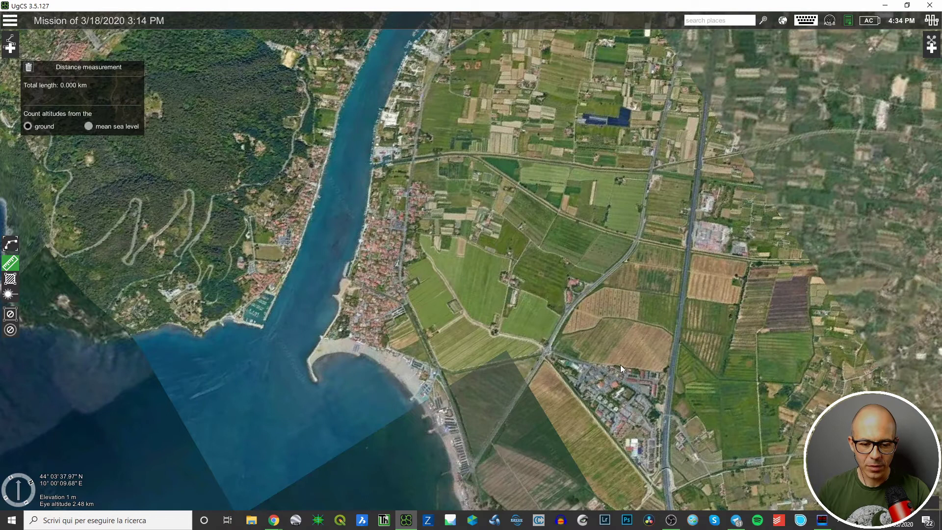
Go inland from the river mouth to the mountain road running above the white quarries.
middle_click_drag(620, 364, 667, 333)
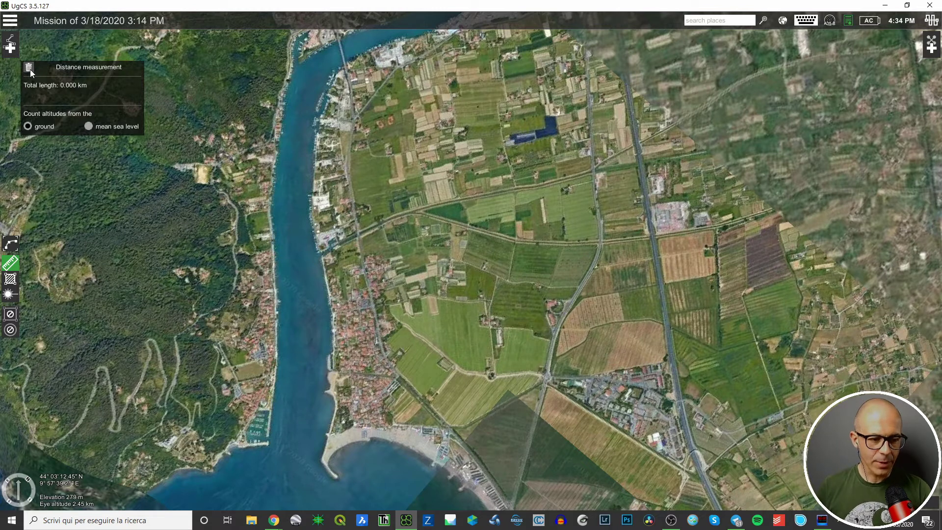
scroll(589, 161, "down", 1)
scroll(589, 161, "down", 3)
left_click_drag(655, 153, 324, 294)
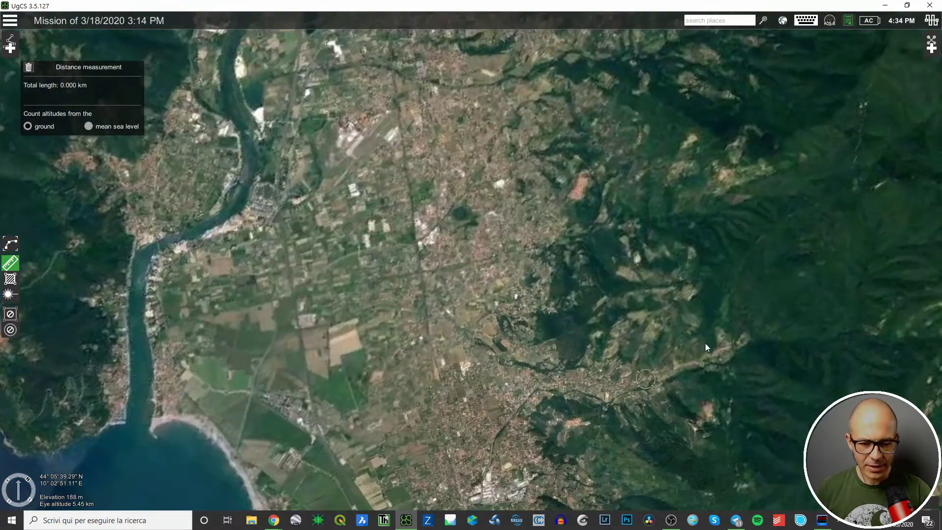
left_click_drag(768, 395, 667, 309)
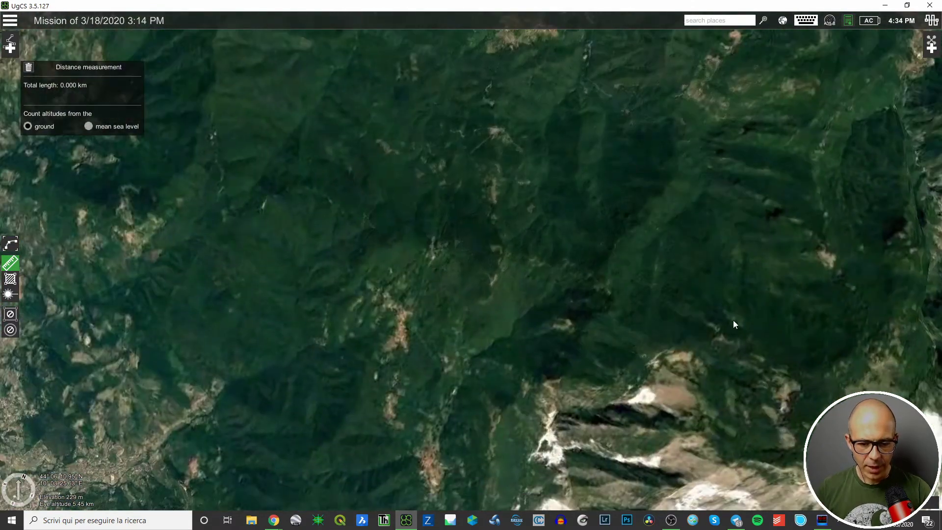
left_click_drag(739, 249, 647, 239)
scroll(512, 318, "up", 4)
right_click_drag(542, 219, 385, 290)
scroll(585, 348, "up", 2)
left_click_drag(314, 152, 484, 343)
right_click_drag(610, 202, 595, 286)
left_click_drag(588, 369, 708, 345)
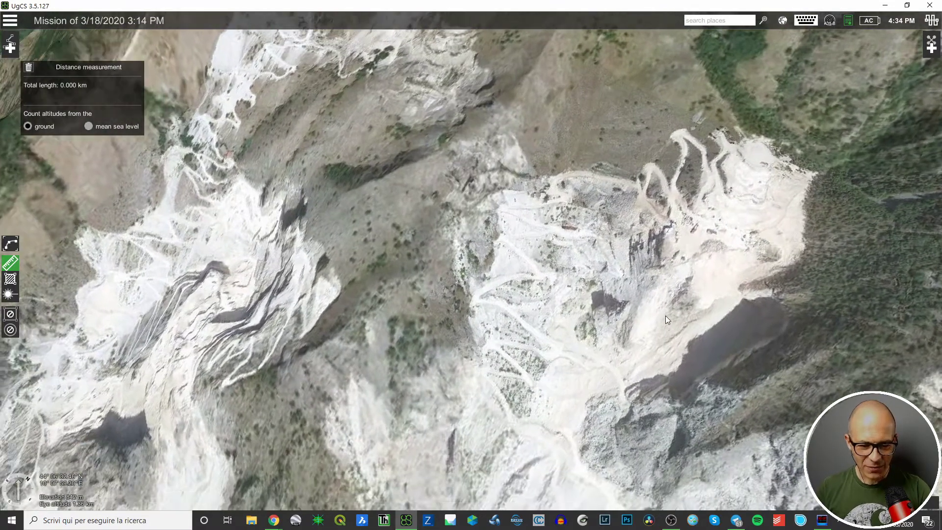
scroll(666, 316, "up", 1)
left_click_drag(544, 139, 474, 297)
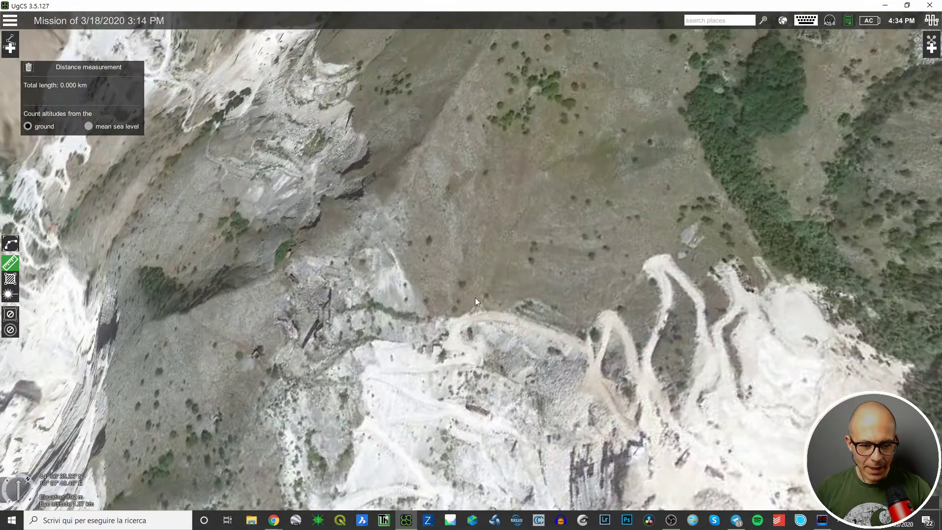
scroll(495, 245, "down", 2)
left_click_drag(589, 218, 515, 371)
scroll(483, 353, "down", 3)
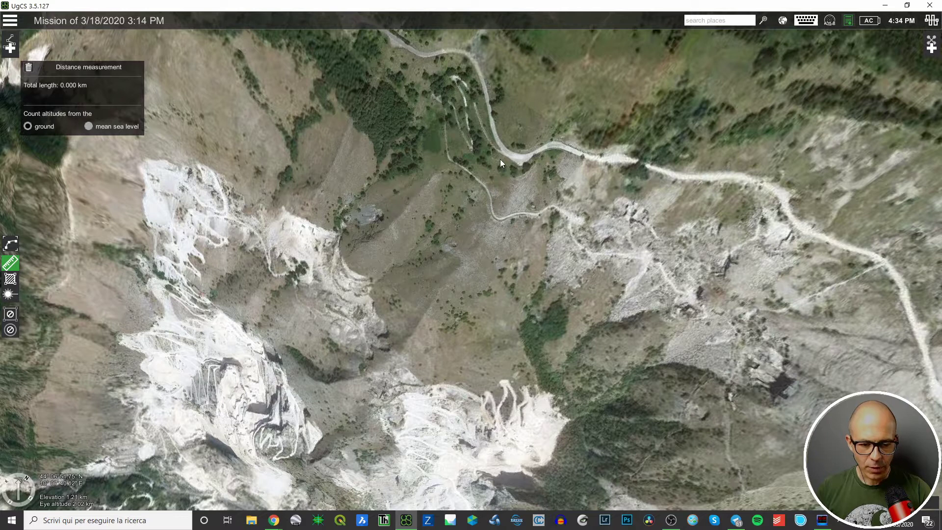
Restart the distance measurement and place a four-point path about 0.813 km long around the mountain road, starting at its bend.
left_click(11, 265)
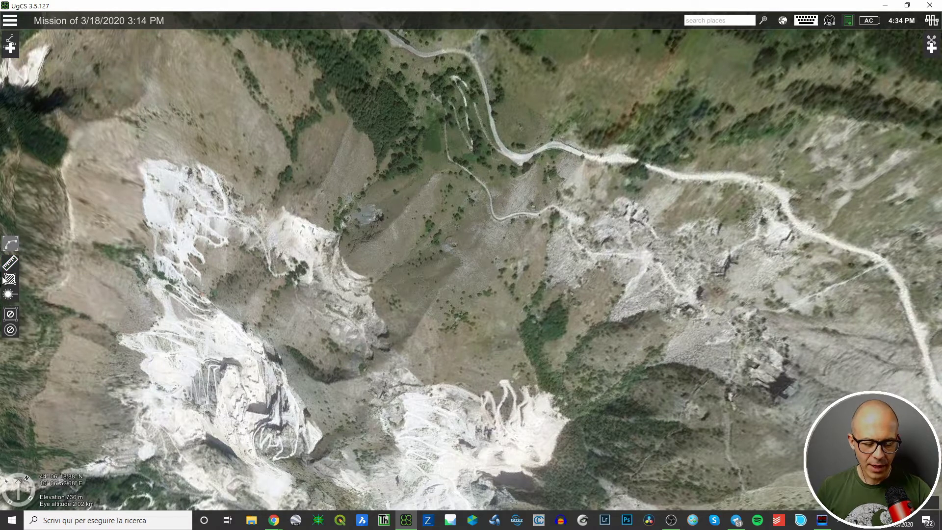
left_click(11, 265)
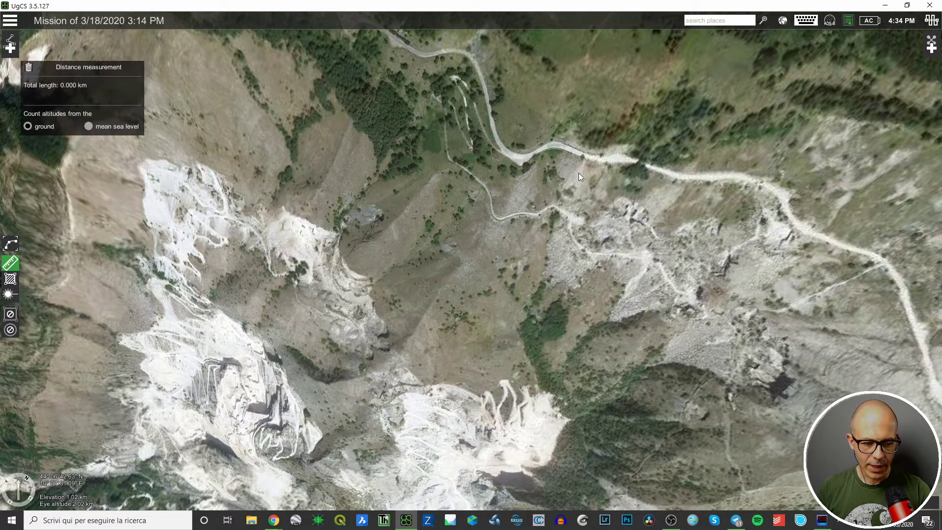
left_click_drag(579, 173, 519, 244)
left_click(420, 240)
left_click(491, 102)
left_click(674, 226)
left_click(642, 311)
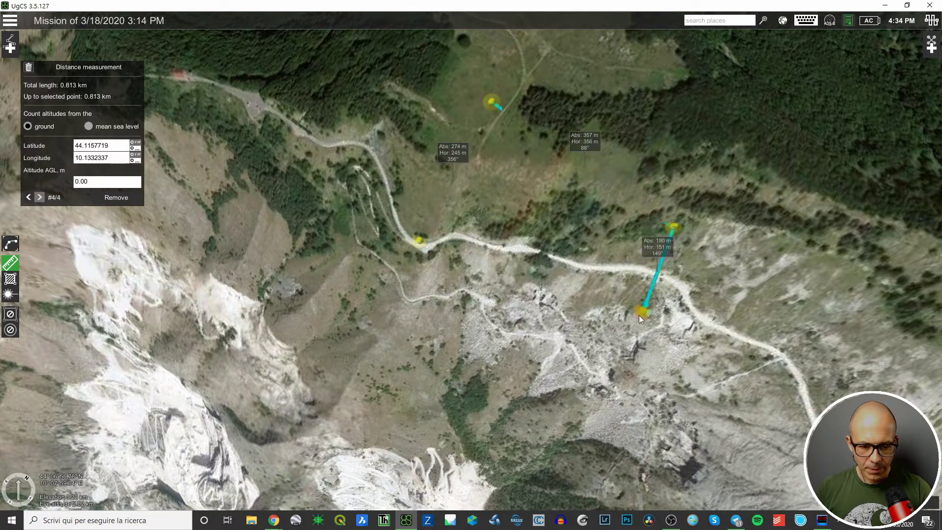
In a tilted 3D view, raise the first measurement point to about 187.65 m and the second to about 100.48 m above ground.
right_click_drag(659, 248, 669, 335)
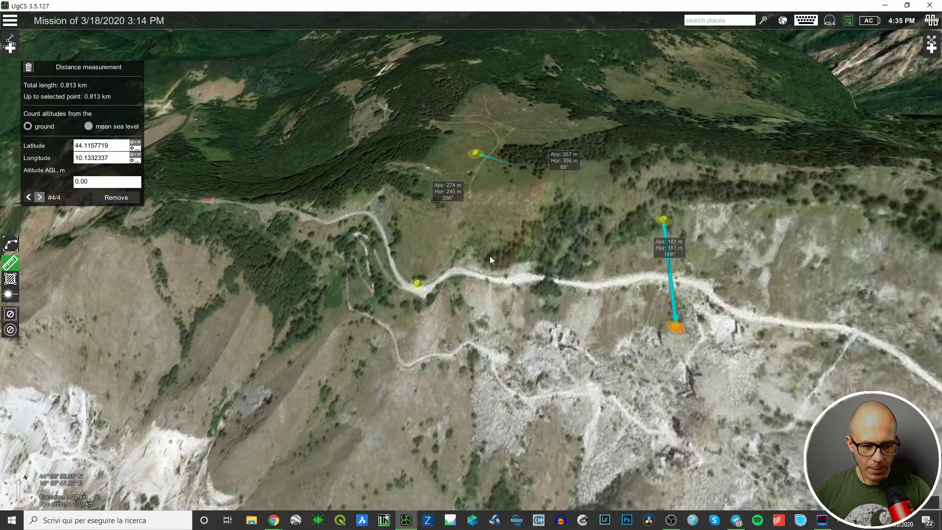
left_click_drag(416, 278, 406, 191)
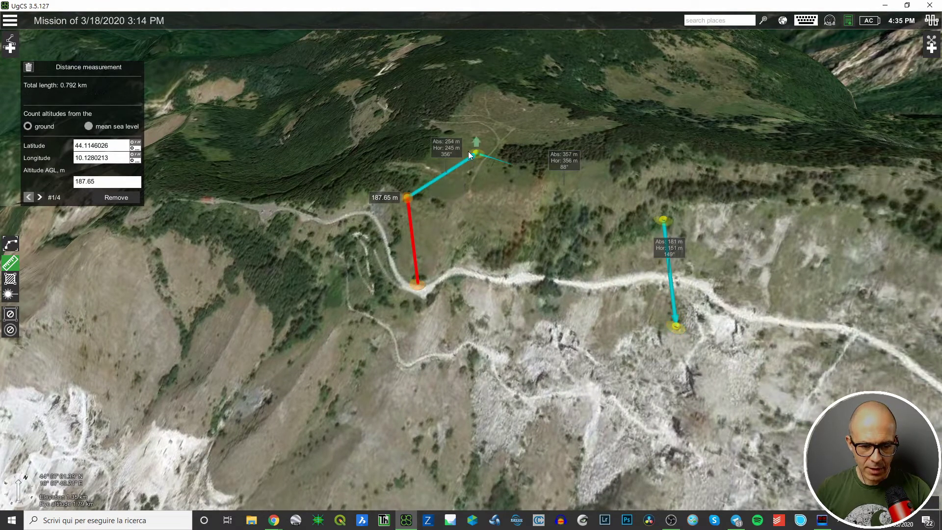
left_click_drag(477, 146, 473, 94)
Move the third point to about latitude 44.11795, longitude 10.13227 and raise it, and raise the fourth point to about 100.48 m above ground.
left_click(662, 218)
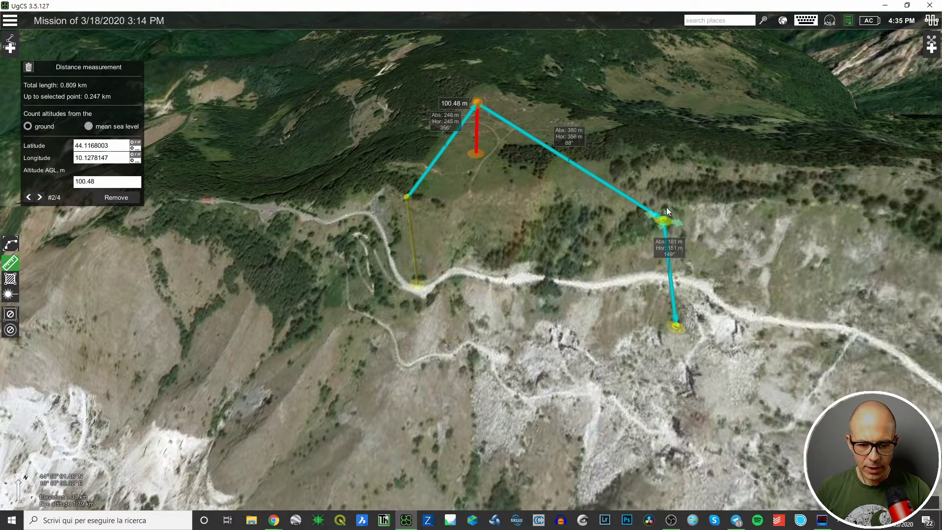
left_click_drag(666, 207, 694, 257)
left_click(681, 319)
left_click_drag(680, 315, 707, 267)
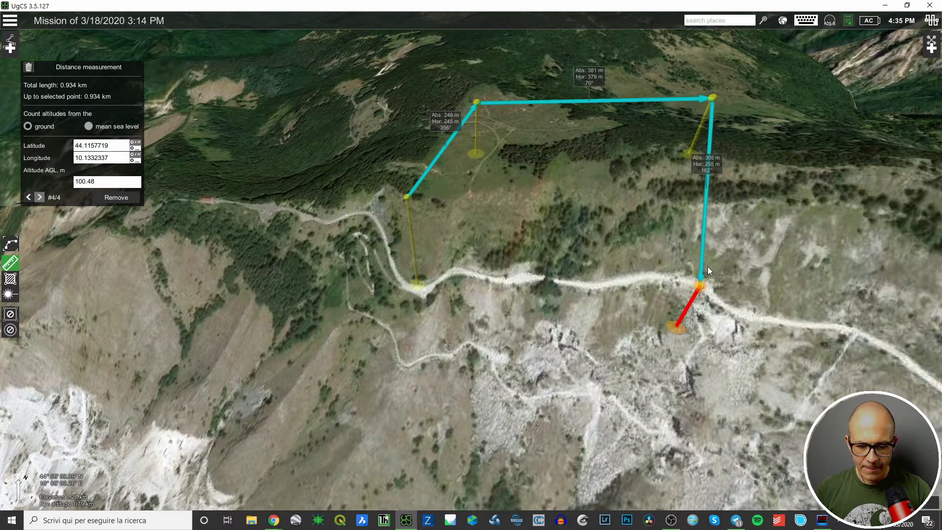
Raise the last measurement point to about 135.82 m above ground and lower it back to about 116.74 m.
middle_click_drag(657, 222, 624, 261)
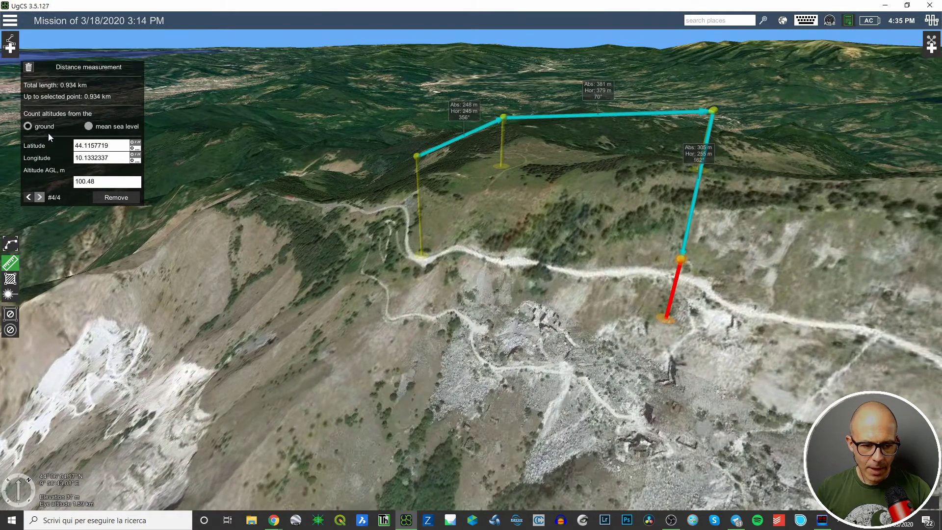
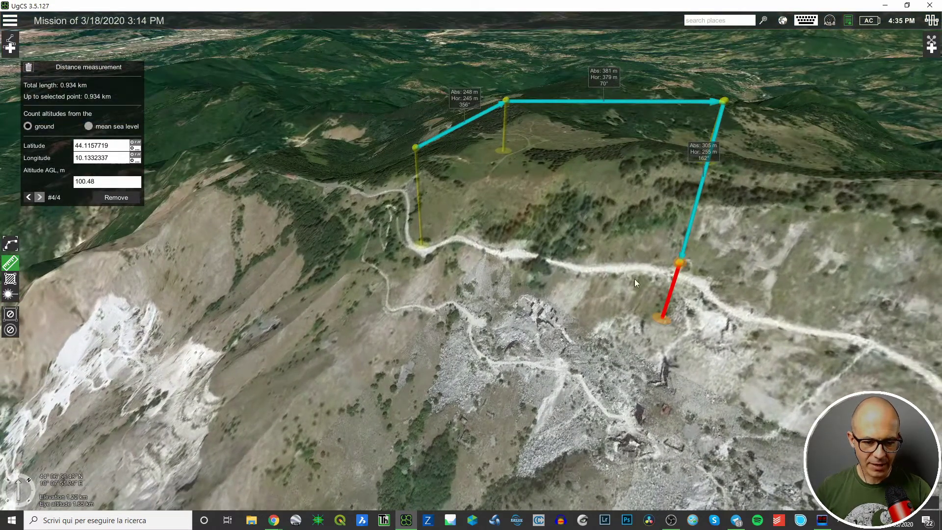
left_click_drag(681, 260, 676, 218)
scroll(709, 243, "up", 3)
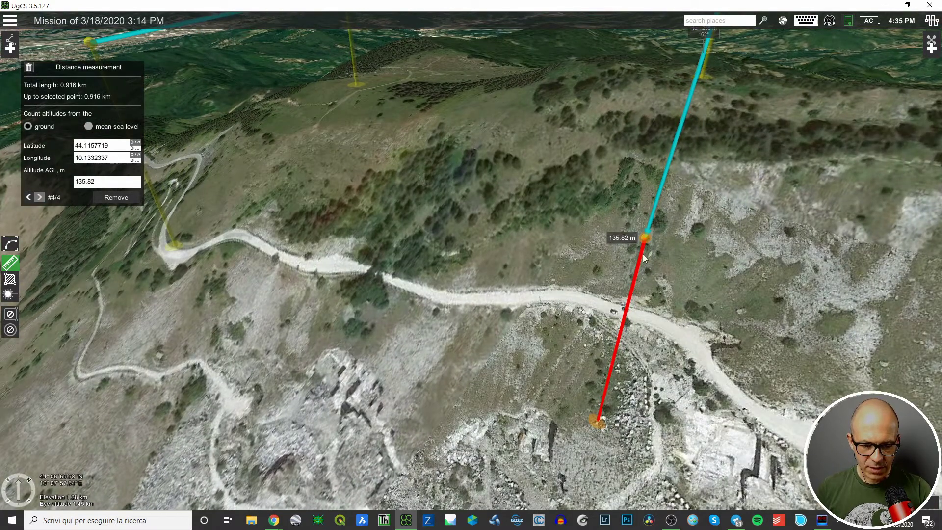
left_click_drag(647, 228, 638, 271)
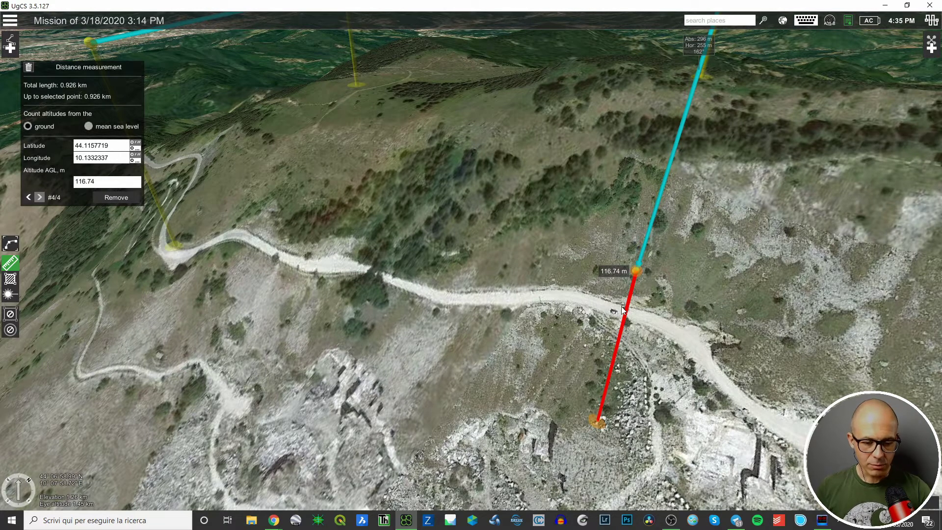
Count the measurement's altitudes from mean sea level and reselect the last point.
left_click(89, 125)
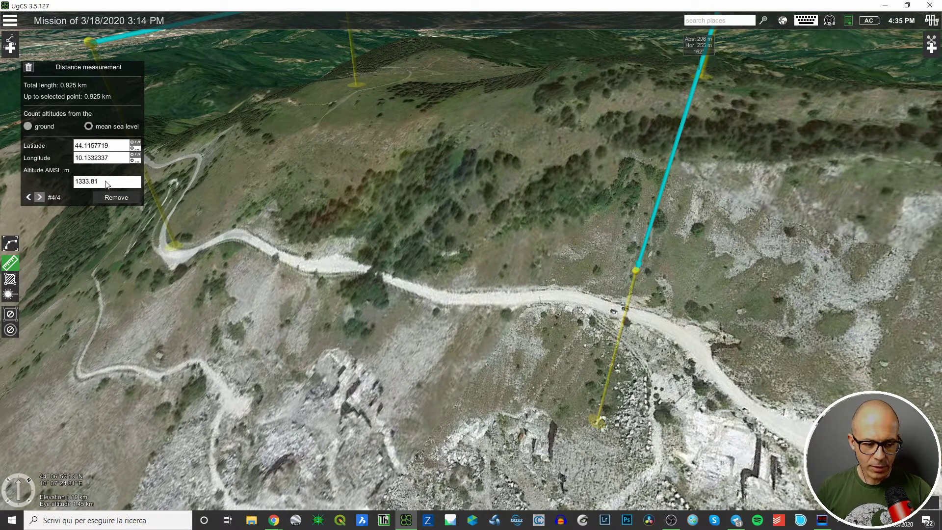
left_click(33, 181)
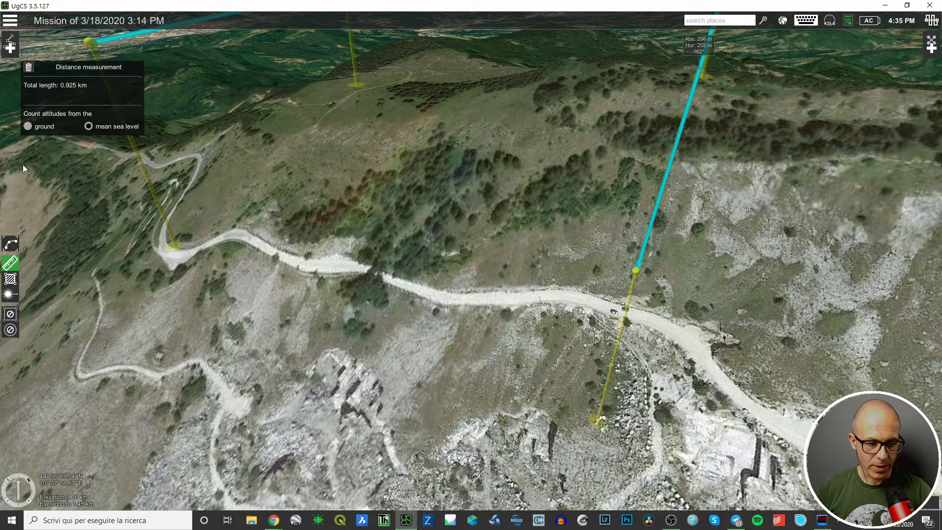
left_click(633, 273)
Remove the third measurement point above the wooded slope from the four-point path.
scroll(340, 237, "down", 2)
right_click_drag(437, 269, 432, 166)
left_click_drag(433, 167, 375, 287)
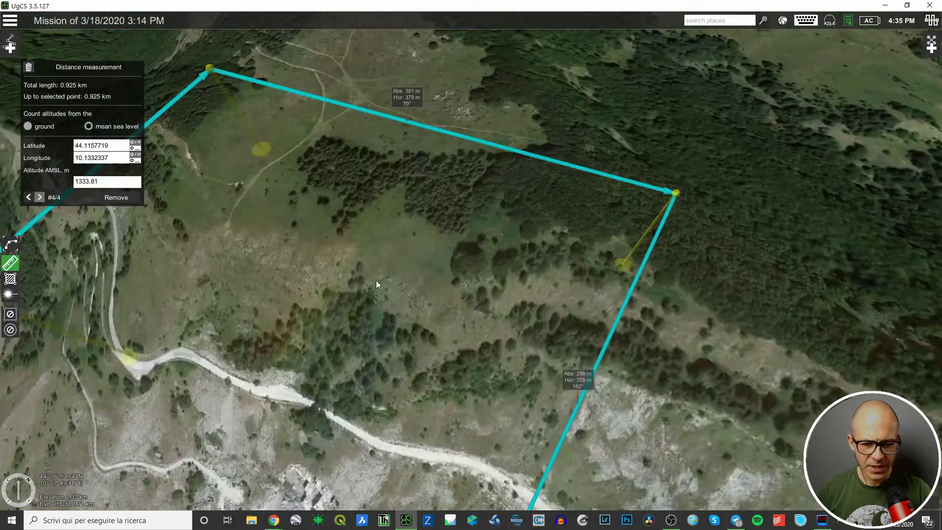
right_click_drag(374, 287, 514, 209)
left_click(577, 226)
left_click_drag(644, 302, 595, 331)
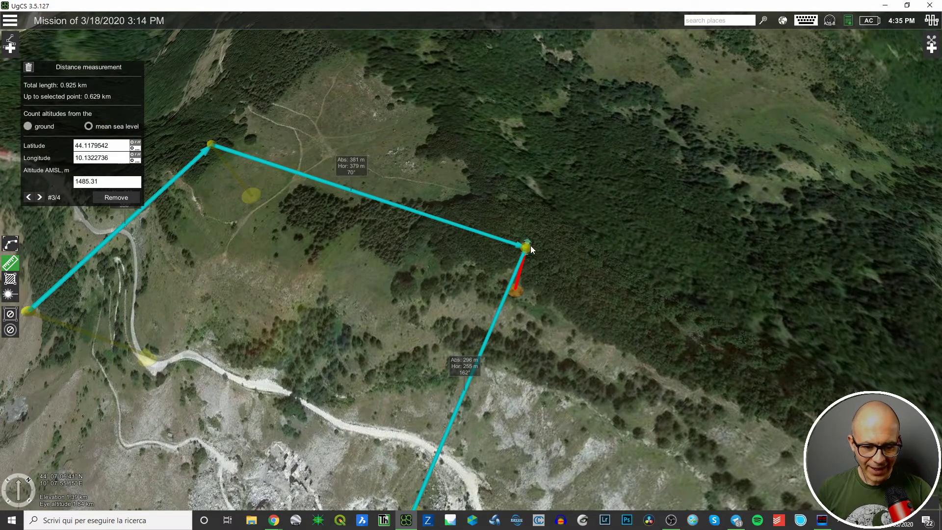
left_click(118, 196)
Inspect the remaining three-point path in a tilted 3D view and delete the whole measurement.
right_click_drag(372, 255, 440, 299)
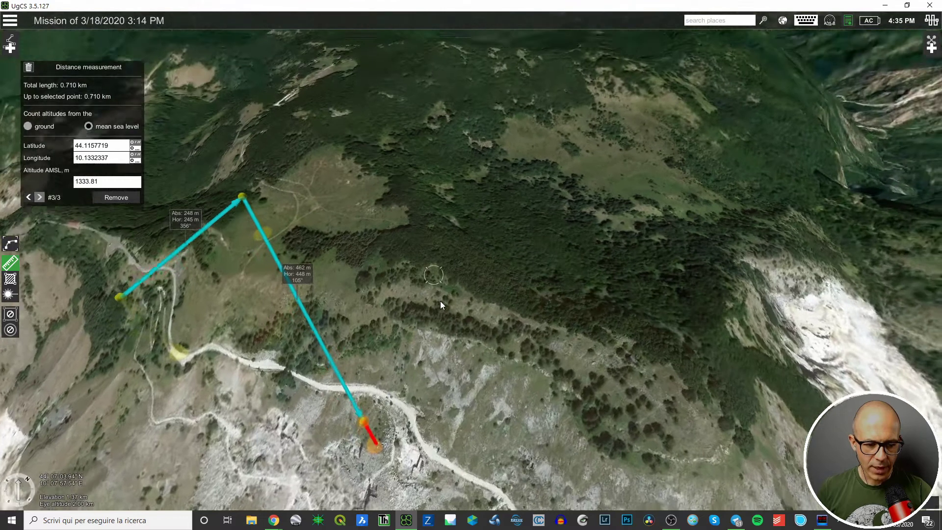
left_click_drag(375, 304, 596, 330)
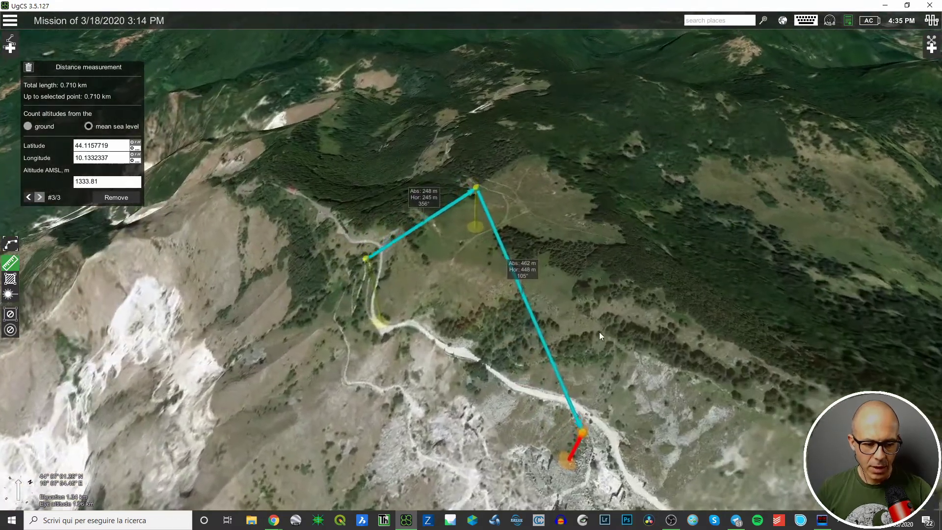
right_click_drag(584, 309, 593, 339)
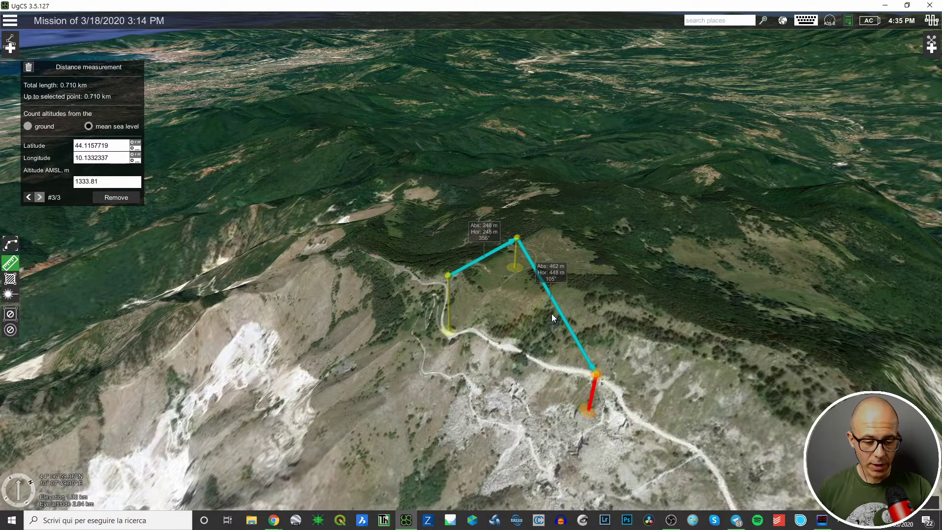
left_click(28, 67)
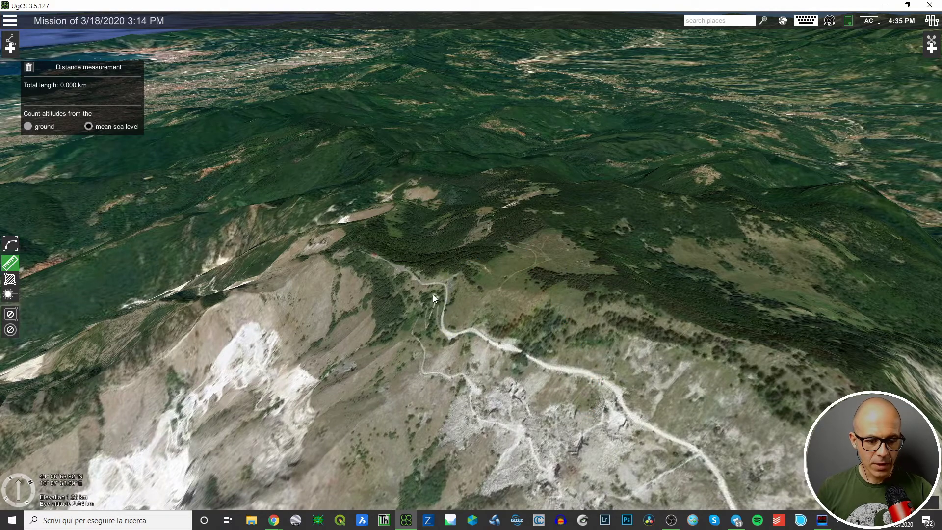
Return from the mountains to a close top-down view of the farm fields east of the river.
right_click_drag(432, 296, 460, 137)
scroll(292, 244, "down", 3)
left_click_drag(297, 254, 718, 249)
left_click_drag(424, 219, 533, 323)
scroll(534, 322, "up", 2)
right_click_drag(606, 343, 684, 336)
scroll(350, 270, "up", 3)
left_click_drag(175, 166, 442, 272)
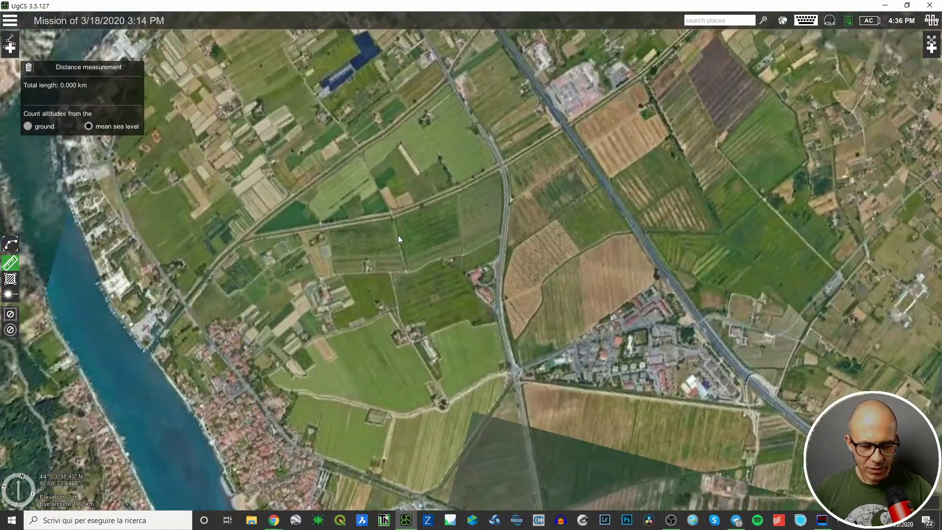
scroll(387, 226, "up", 2)
scroll(460, 272, "up", 2)
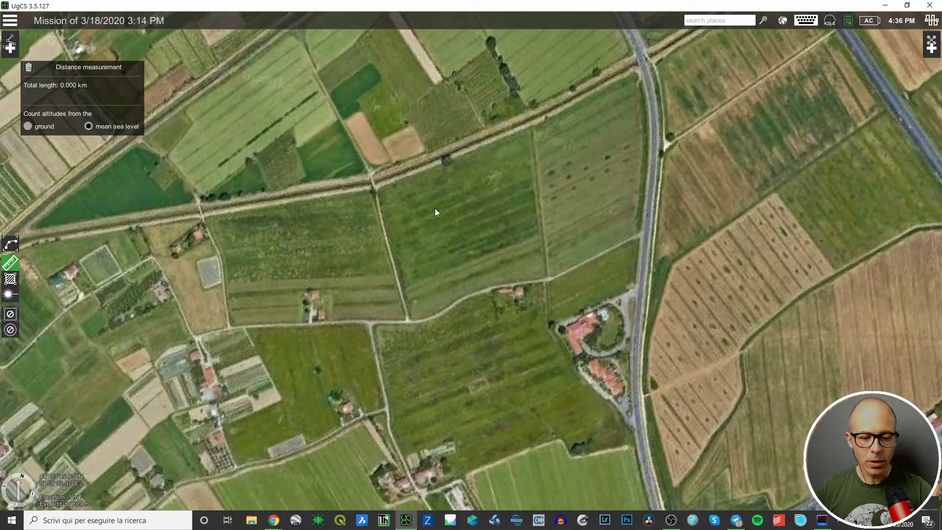
left_click_drag(422, 211, 424, 307)
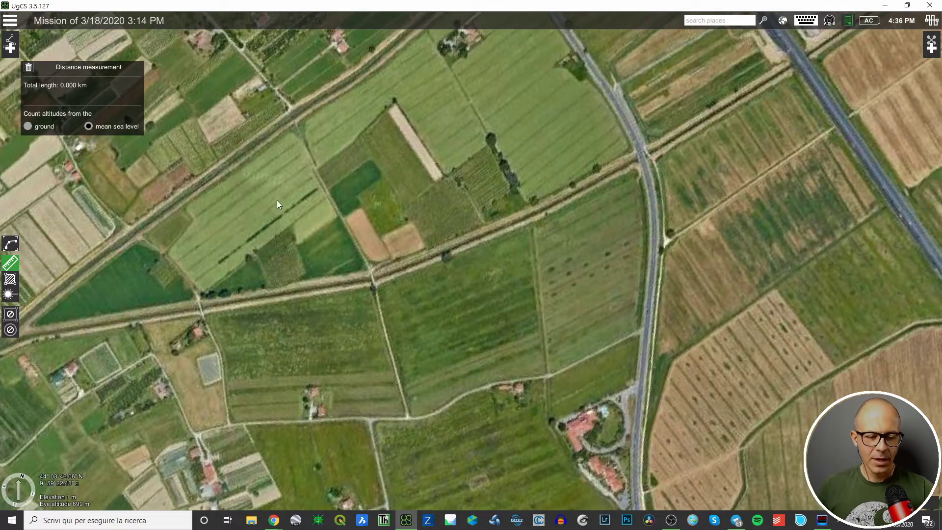
Restart the distance measurement and draw a winding curve with automatic points across the fields, about 1.811 km long with 25 points.
left_click(15, 262)
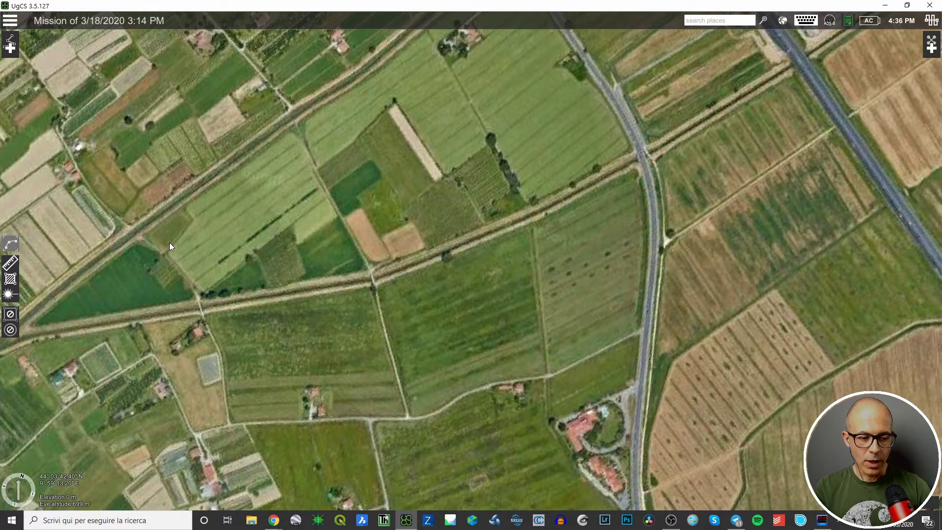
left_click(11, 265)
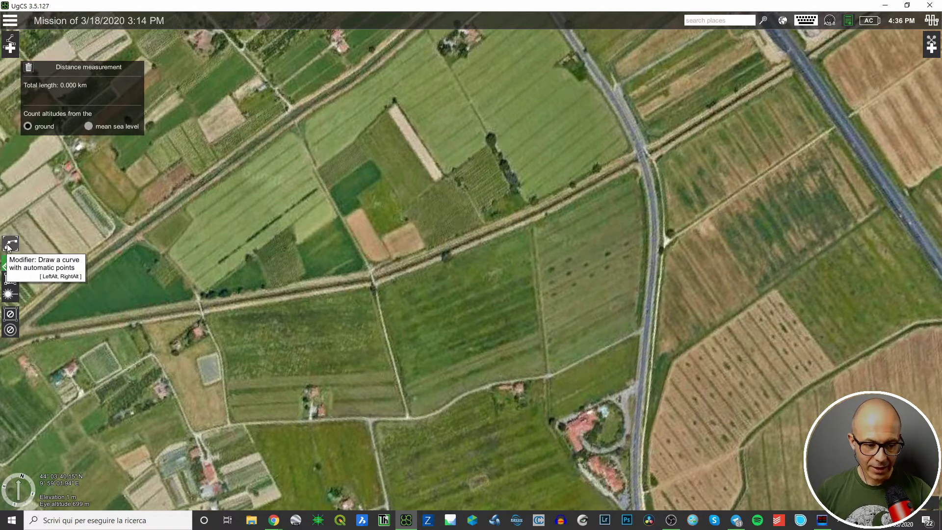
left_click(8, 245)
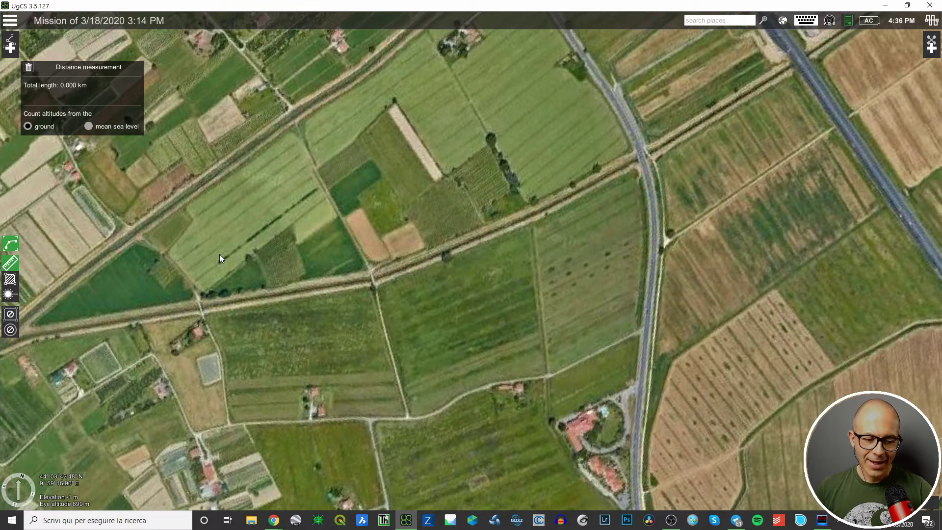
left_click_drag(220, 254, 225, 213)
left_click_drag(380, 132, 449, 180)
mouse_move(440, 241)
left_mouse_down()
mouse_move(381, 354)
mouse_move(459, 410)
mouse_move(635, 350)
mouse_move(635, 223)
left_mouse_up()
left_click_drag(613, 148, 552, 83)
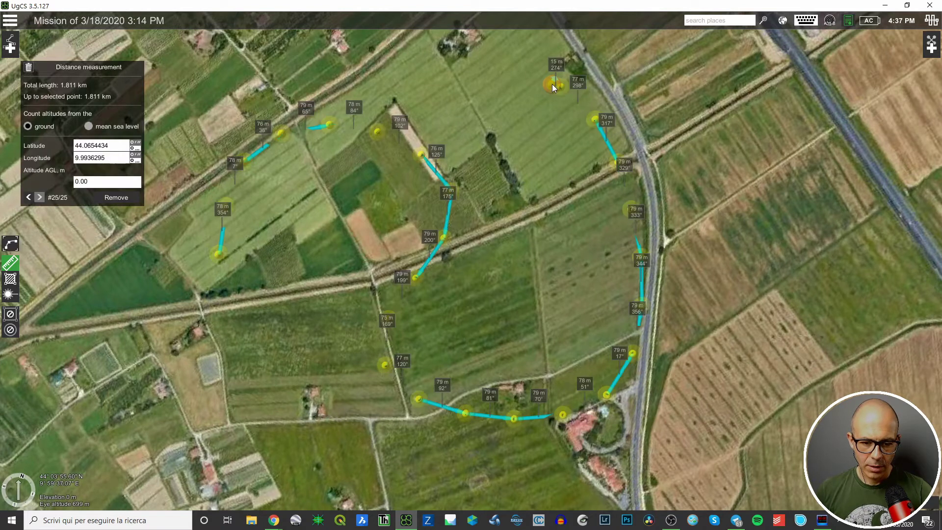
Examine the automatic-point curve and its segment labels up close over the fields.
scroll(499, 162, "up", 2)
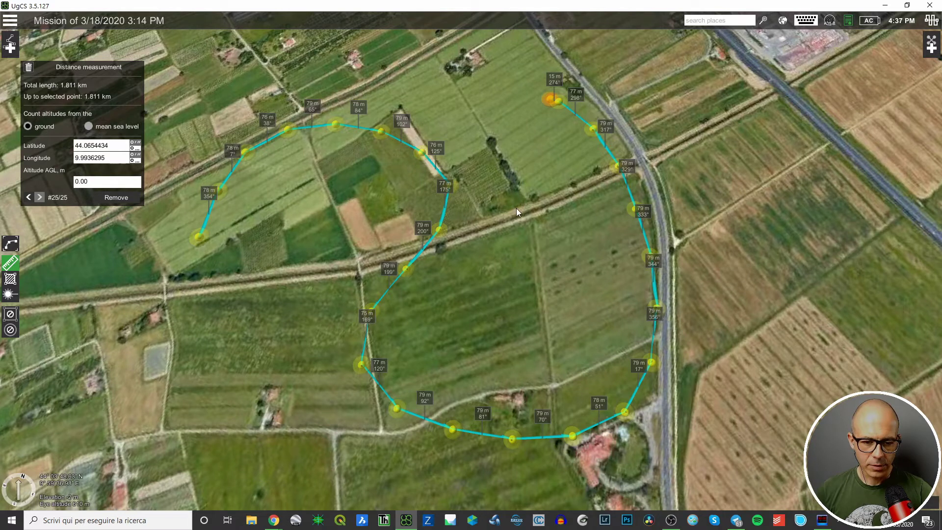
scroll(518, 213, "up", 1)
middle_click_drag(558, 256, 532, 250)
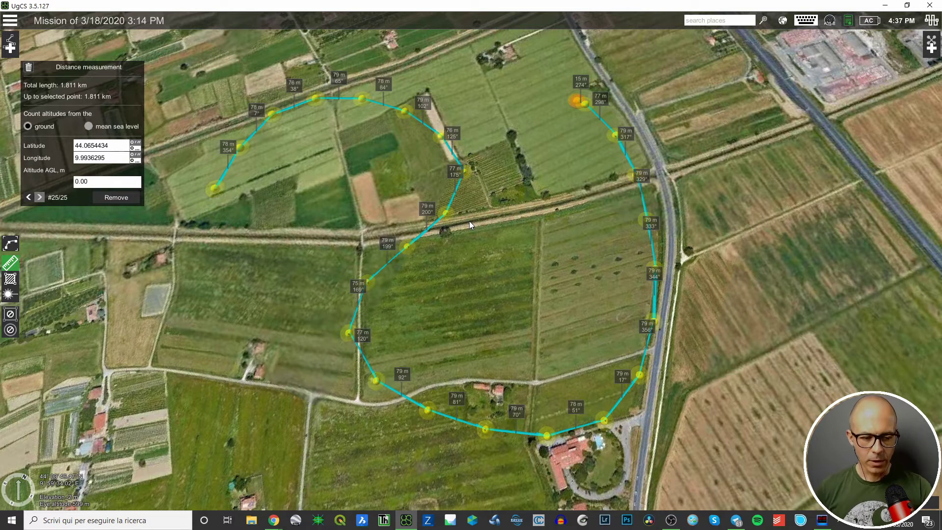
scroll(398, 285, "up", 4)
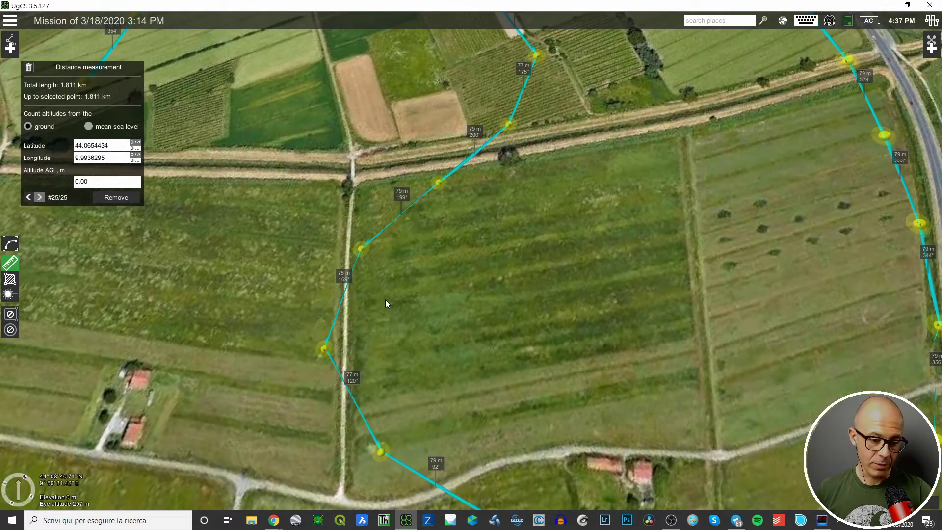
right_click_drag(678, 339, 677, 311)
scroll(676, 310, "down", 3)
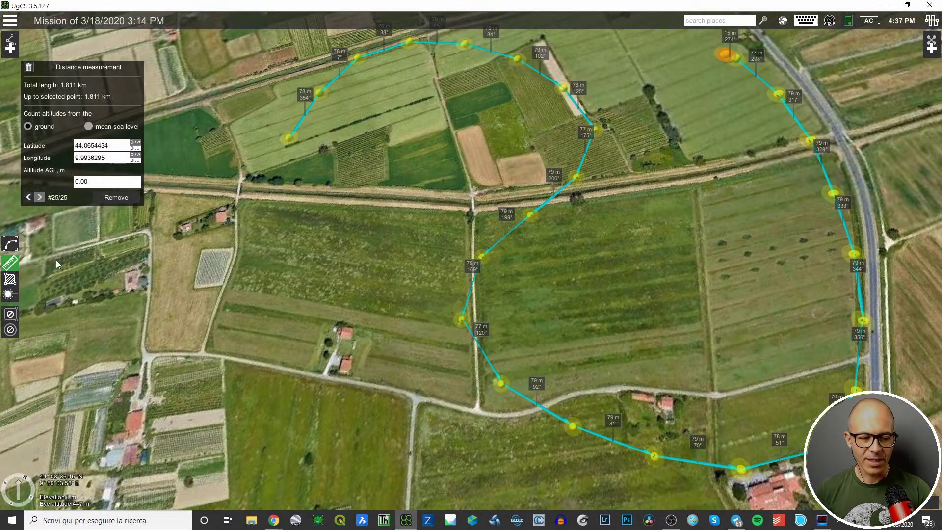
Extend the curve northward over the fields and across the main road with ten more widely spaced points, about 3.549 km long overall.
scroll(429, 310, "down", 3)
left_click_drag(635, 210, 507, 423)
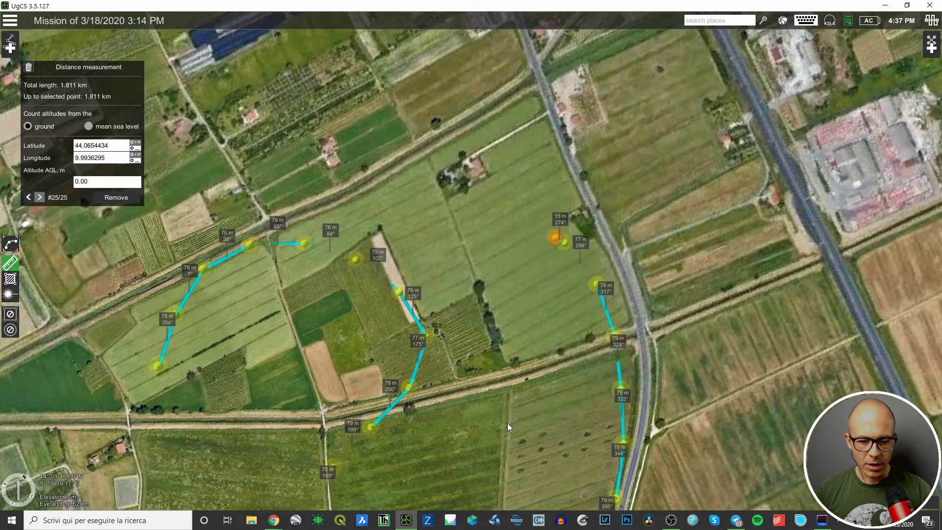
left_click_drag(512, 201, 362, 367)
scroll(432, 310, "down", 5)
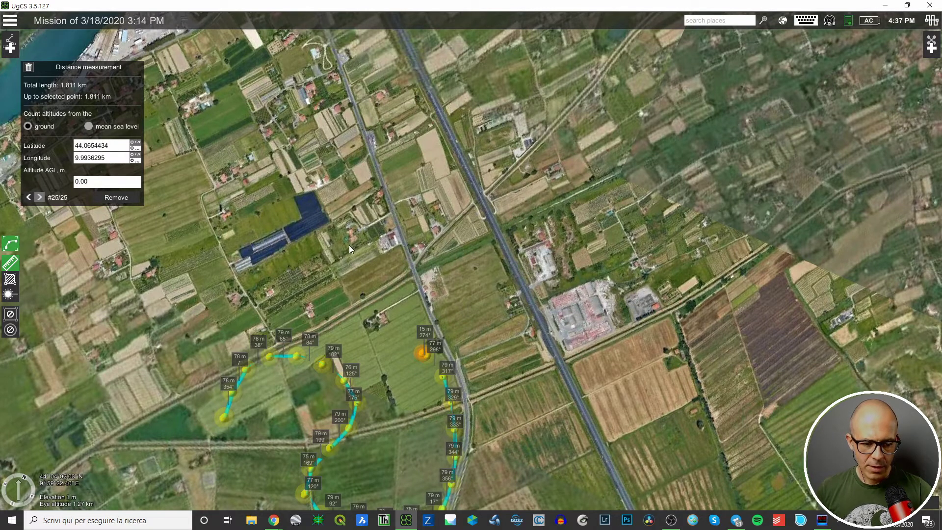
left_click(348, 245)
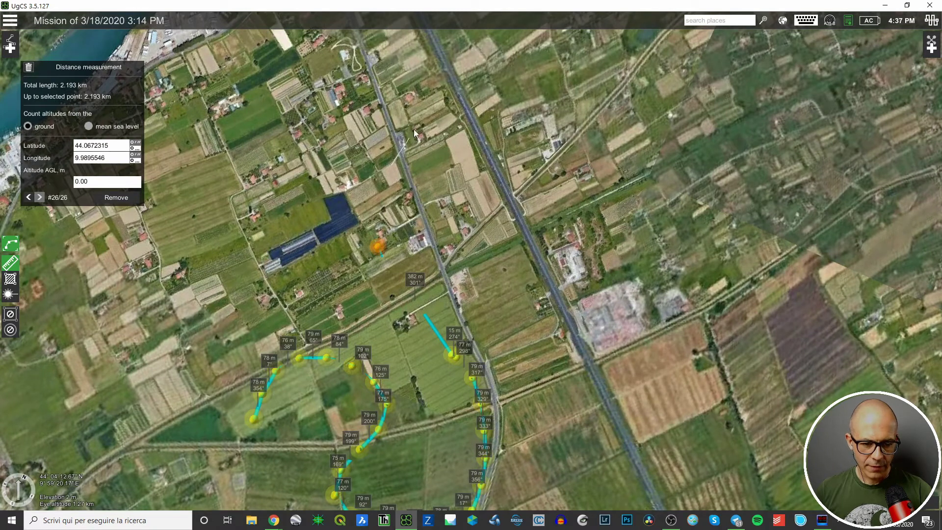
left_click(418, 122)
left_click(461, 106)
left_click(507, 118)
left_click(541, 147)
left_click(545, 199)
left_click(548, 250)
left_click(582, 278)
left_click(625, 270)
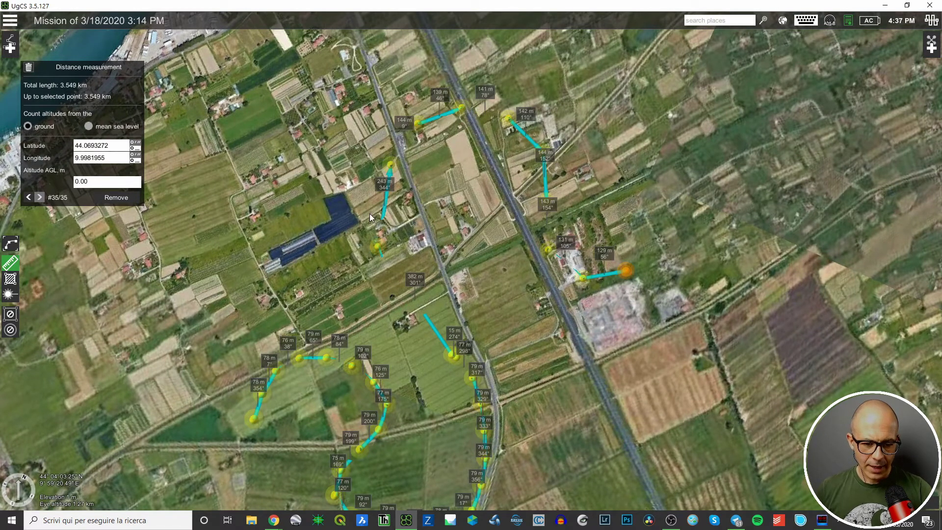
Inspect the extended 35-point path up close and in a tilted 3D view, and delete the whole distance measurement.
scroll(370, 213, "up", 3)
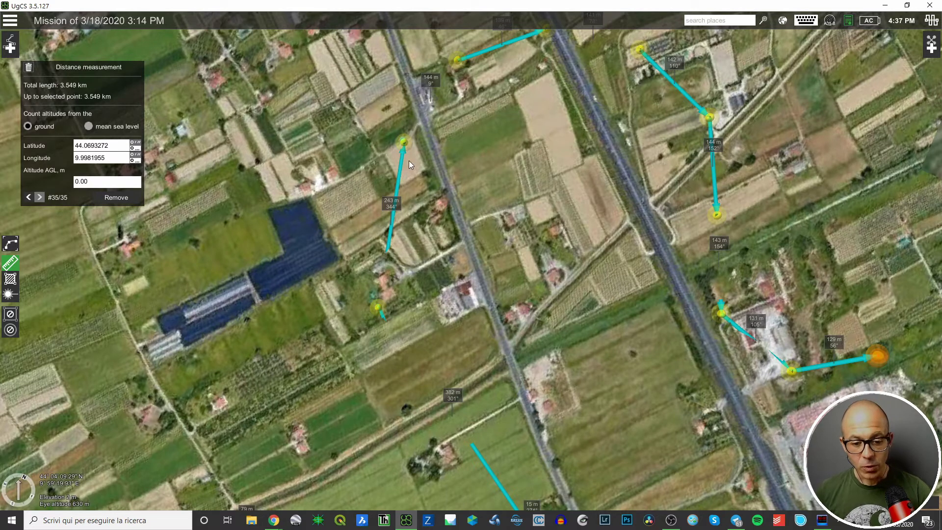
scroll(425, 186, "down", 4)
right_click_drag(511, 236, 563, 349)
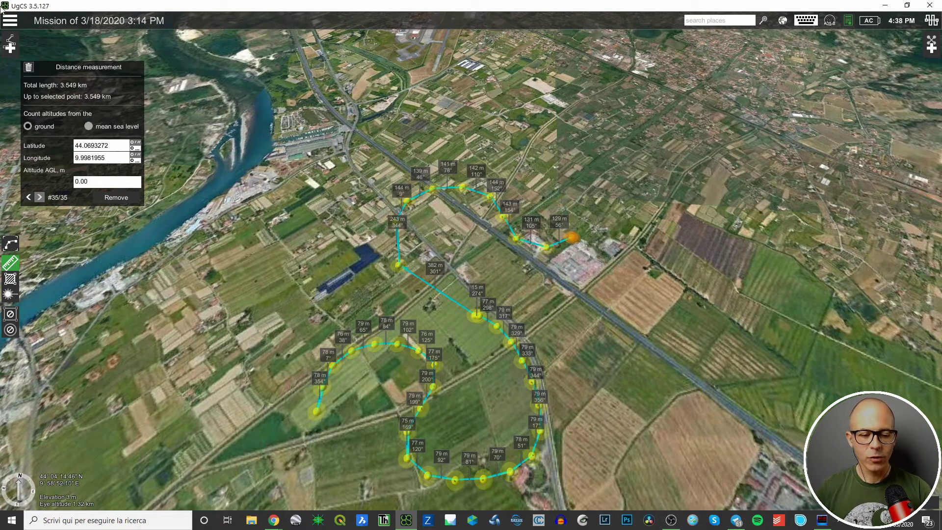
left_click(28, 67)
Start an area measurement and outline the farm fields between the canal and the road with a six-vertex polygon of about 35.25 ha.
middle_click_drag(492, 339, 494, 221)
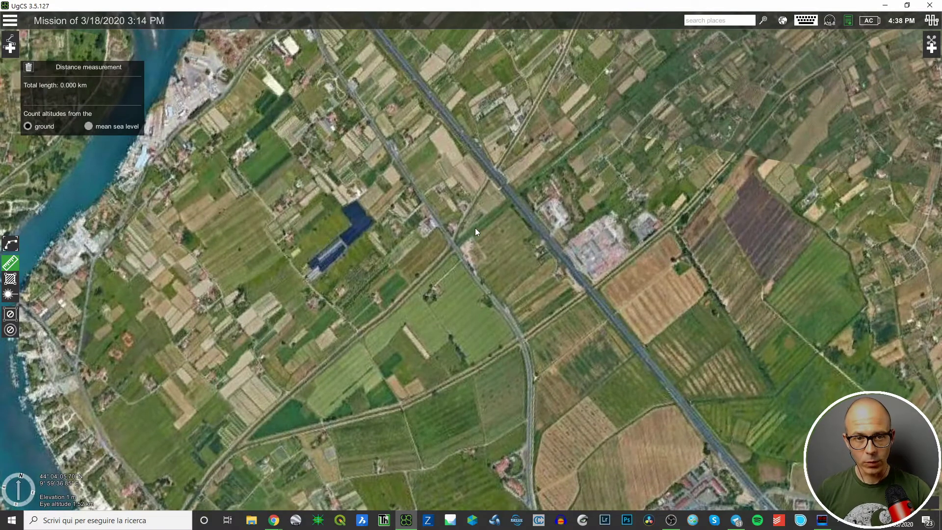
left_click_drag(449, 307, 397, 198)
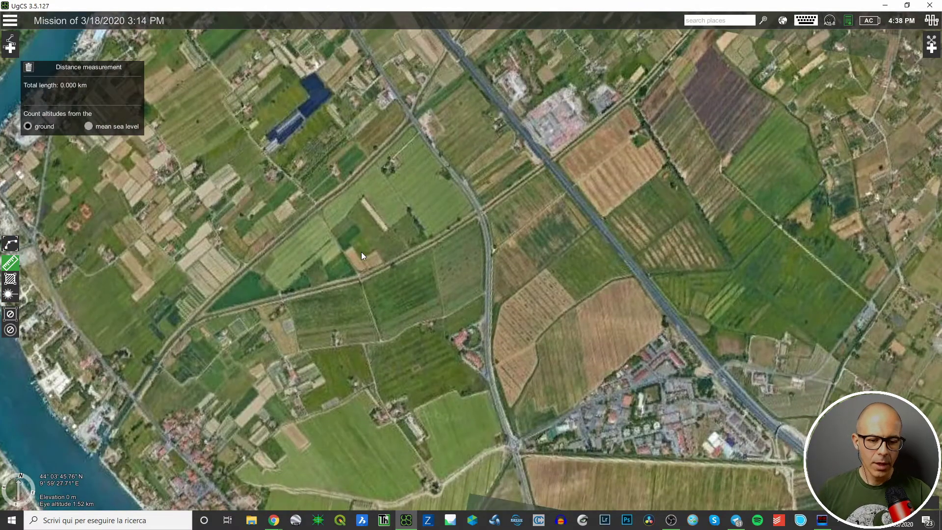
scroll(196, 240, "up", 4)
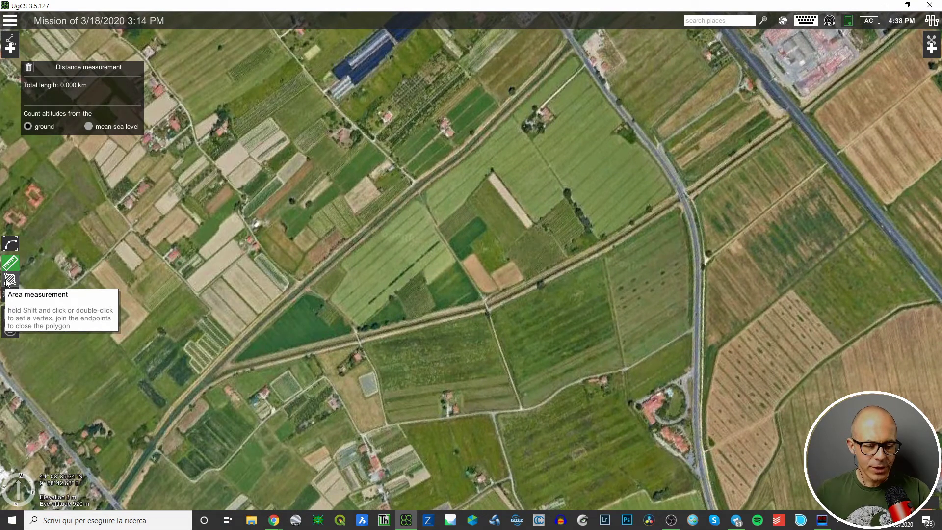
left_click(11, 279)
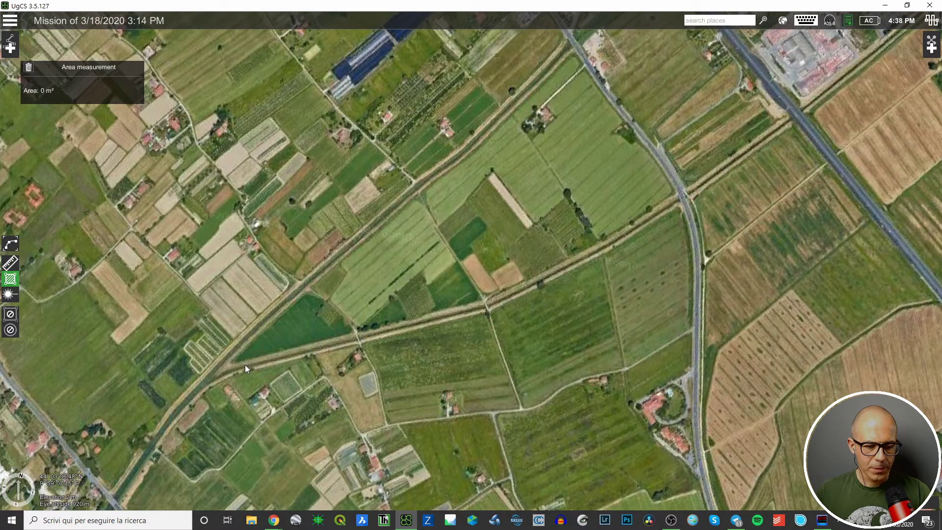
left_click(227, 368)
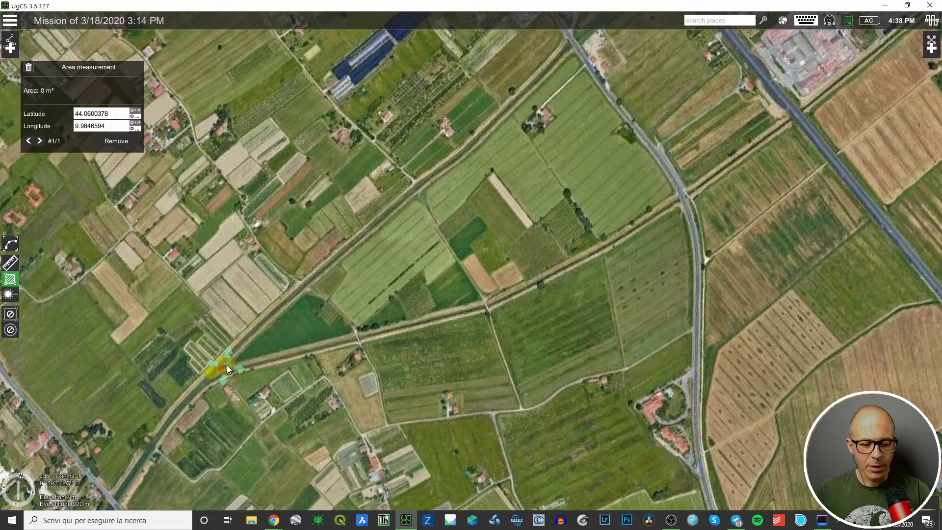
left_click(417, 187)
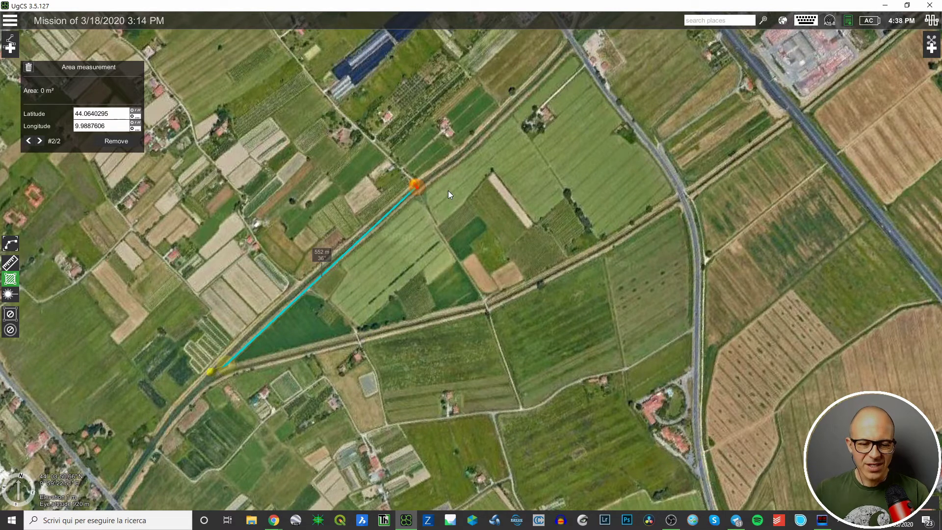
left_click(681, 196)
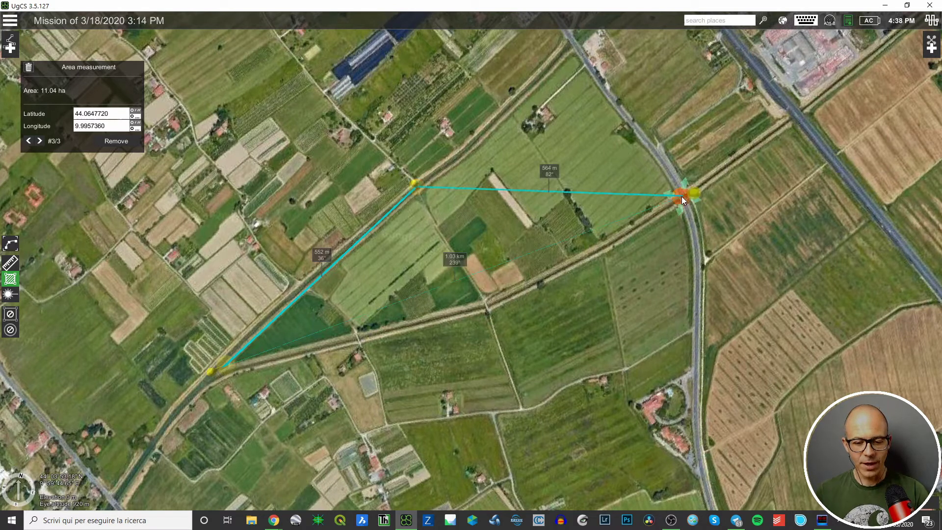
left_click(696, 328)
left_click(520, 412)
left_click_drag(492, 434, 507, 389)
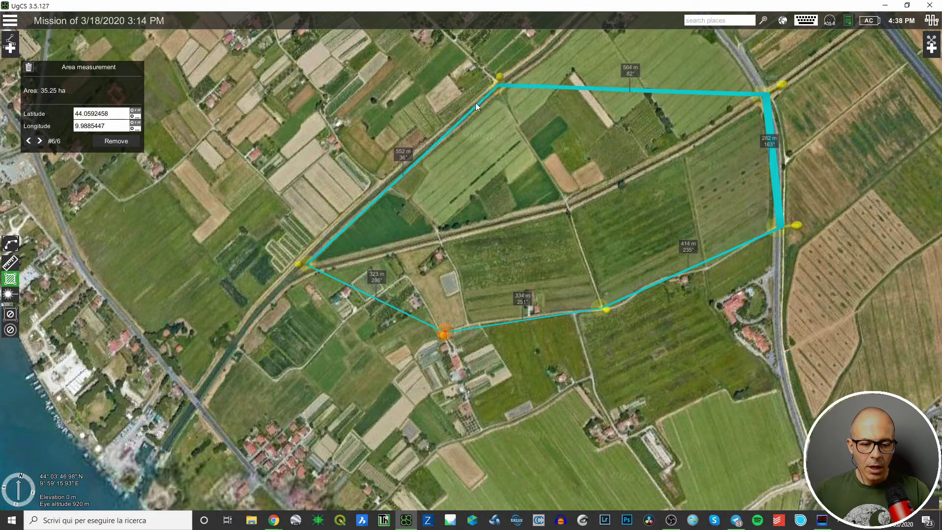
Delete the area polygon and outline a small four-vertex area of about 4956 m² inside the light-green striped field.
left_click(30, 77)
left_click(442, 181)
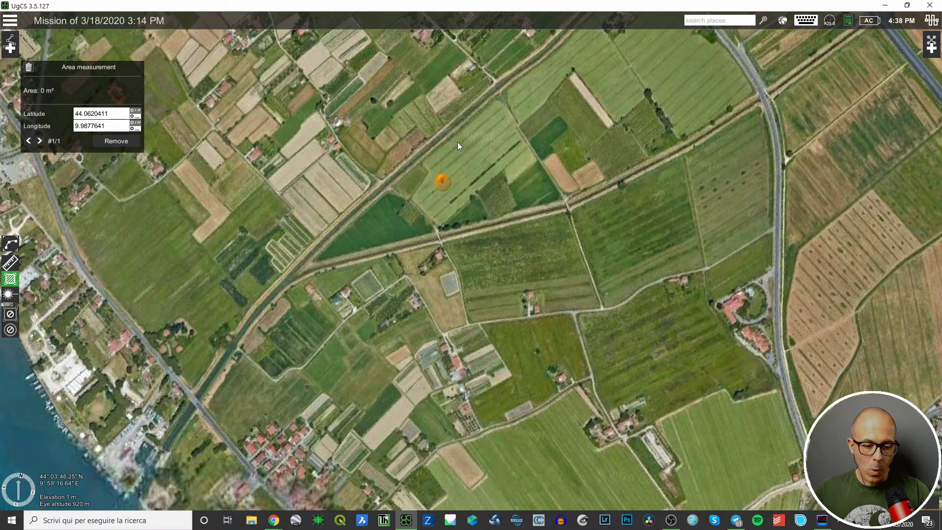
left_click(459, 147)
left_click(492, 166)
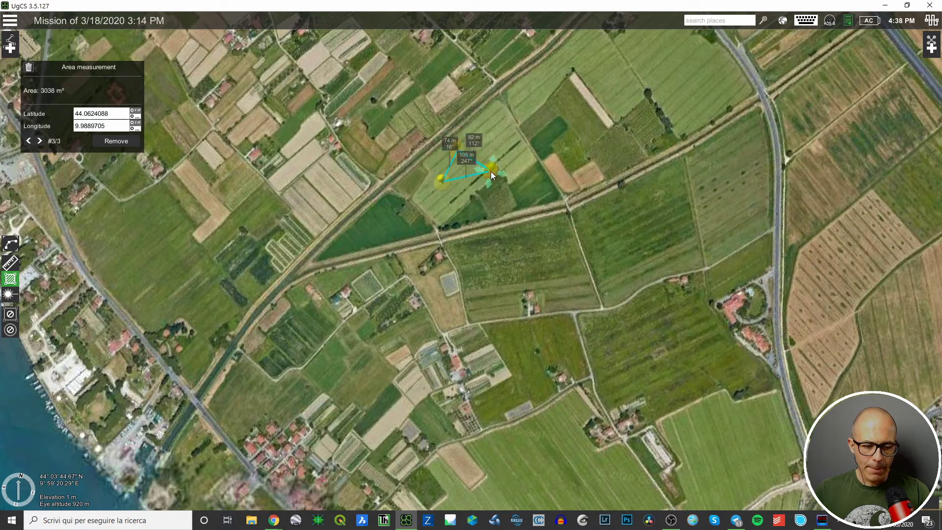
left_click(475, 192)
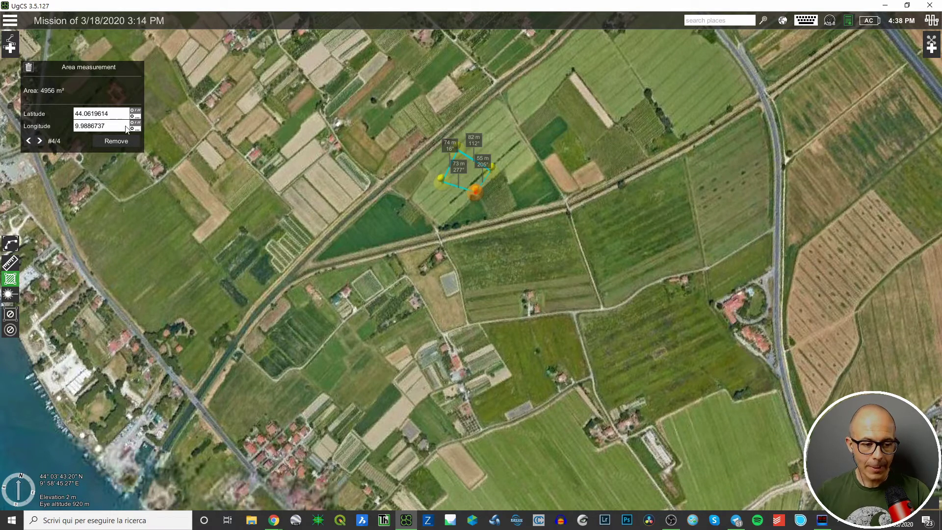
scroll(453, 168, "up", 3)
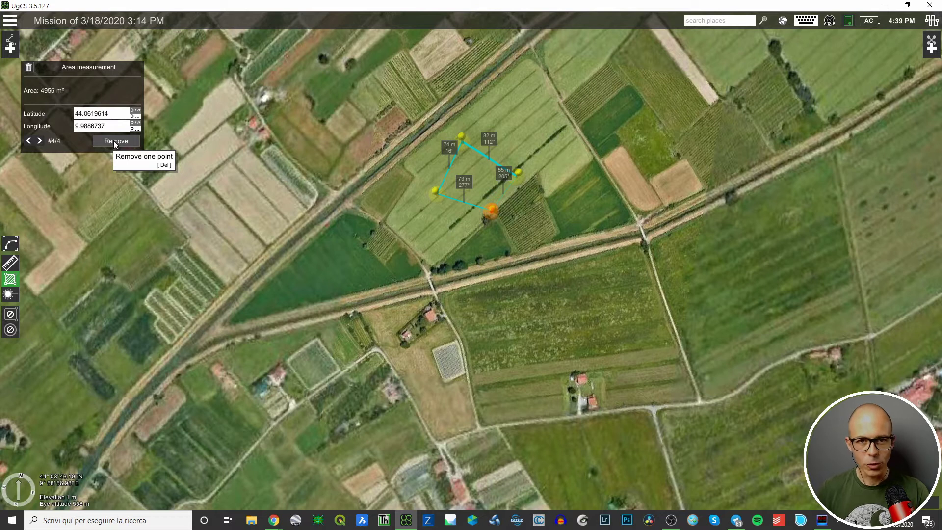
Clear the small area and outline the whole light-green striped field along the canals with a four-vertex polygon of about 5.71 ha.
left_click(28, 67)
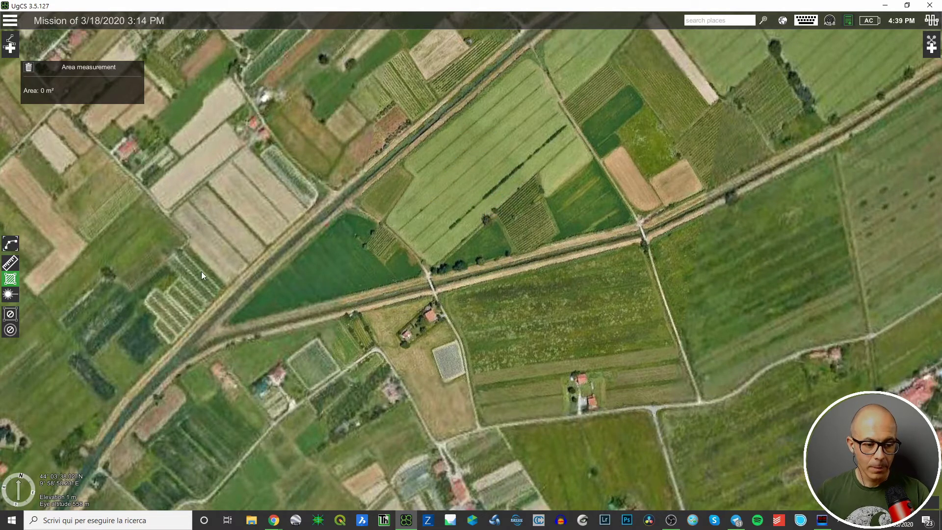
left_click(353, 208)
left_click(526, 41)
left_click(635, 223)
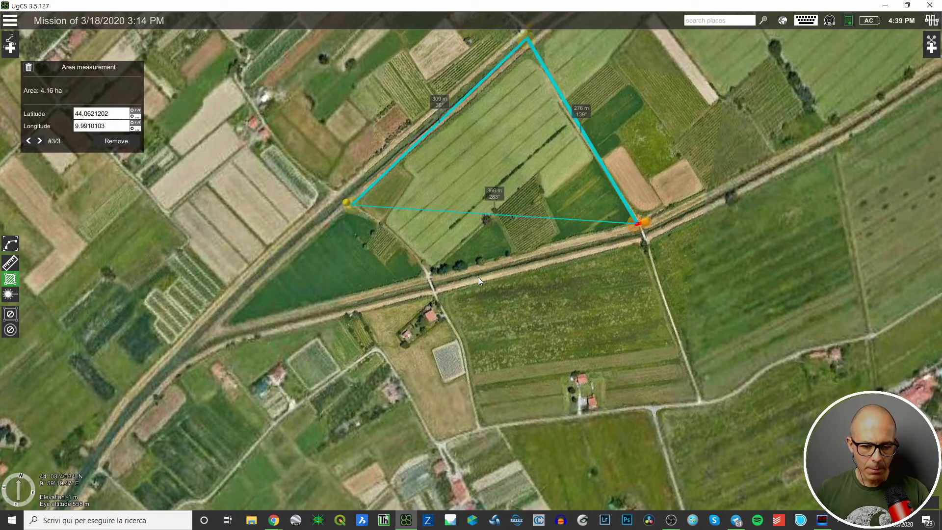
left_click(428, 276)
Move the polygon's first vertex from the canal outward over the neighbouring fields, enlarging the area to about 10.02 ha, and select its second vertex.
middle_click_drag(520, 192, 493, 222)
mouse_move(390, 220)
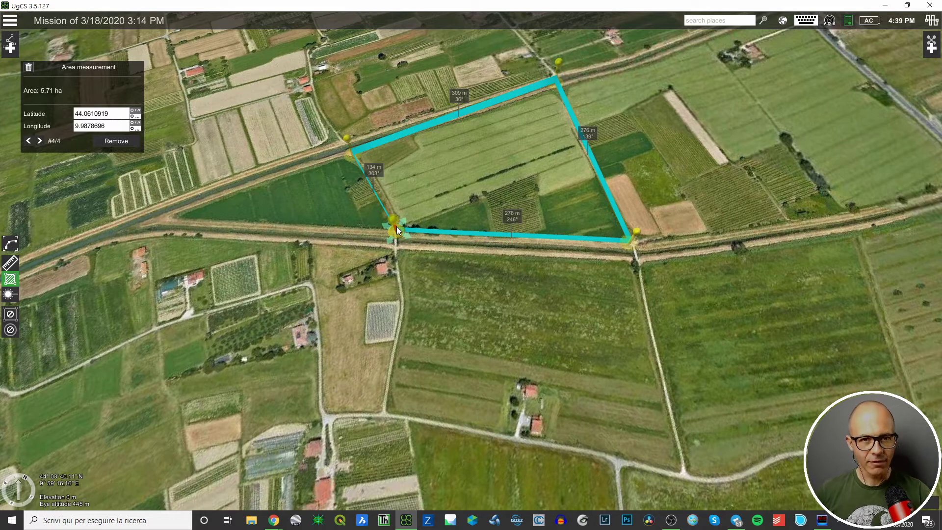
right_click_drag(549, 248, 628, 296)
left_click_drag(629, 296, 719, 309)
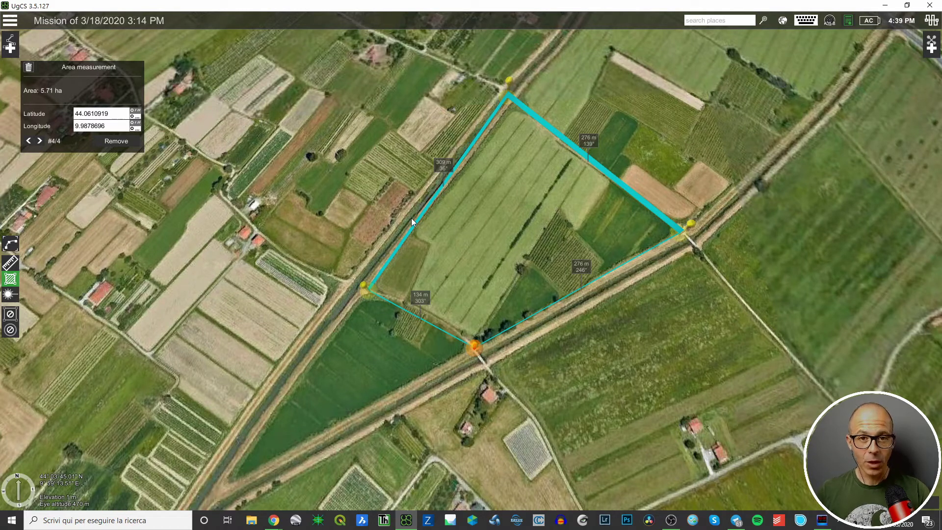
left_click_drag(371, 294, 361, 169)
left_click_drag(298, 129, 190, 142)
left_click(510, 81)
left_click_drag(510, 81, 509, 81)
middle_click_drag(661, 261, 652, 339)
right_click_drag(651, 339, 595, 340)
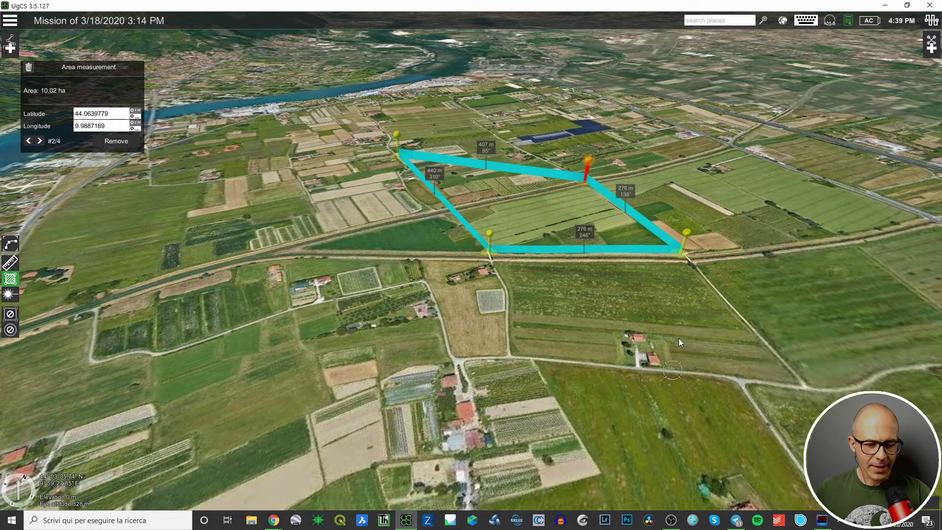
Start the visibility range tool and place its point on the narrow tan strip in the middle of the fields.
right_click_drag(679, 337, 630, 461)
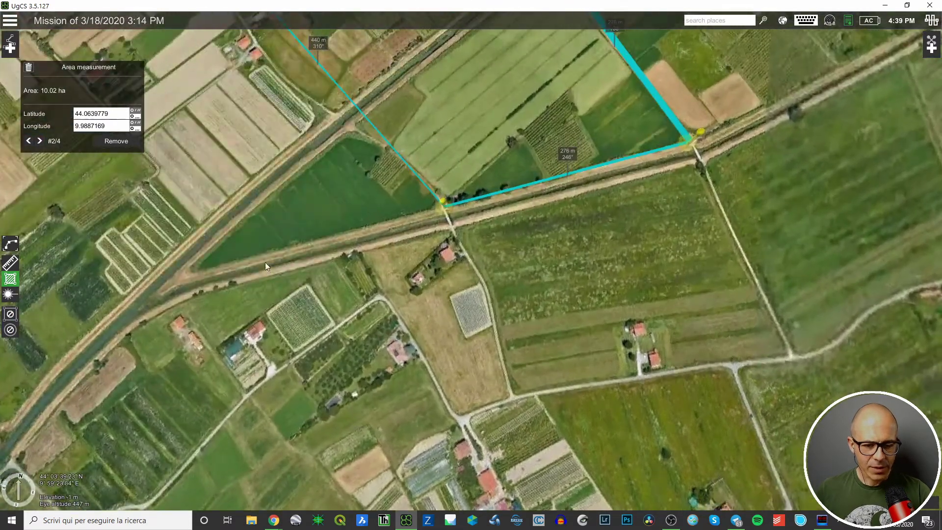
left_click(12, 294)
right_click_drag(386, 224, 660, 264)
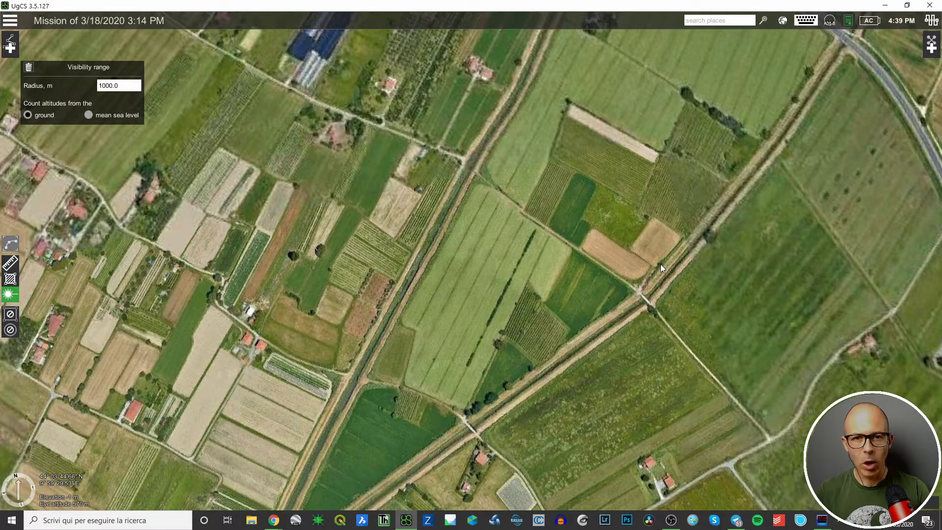
scroll(684, 181, "down", 3)
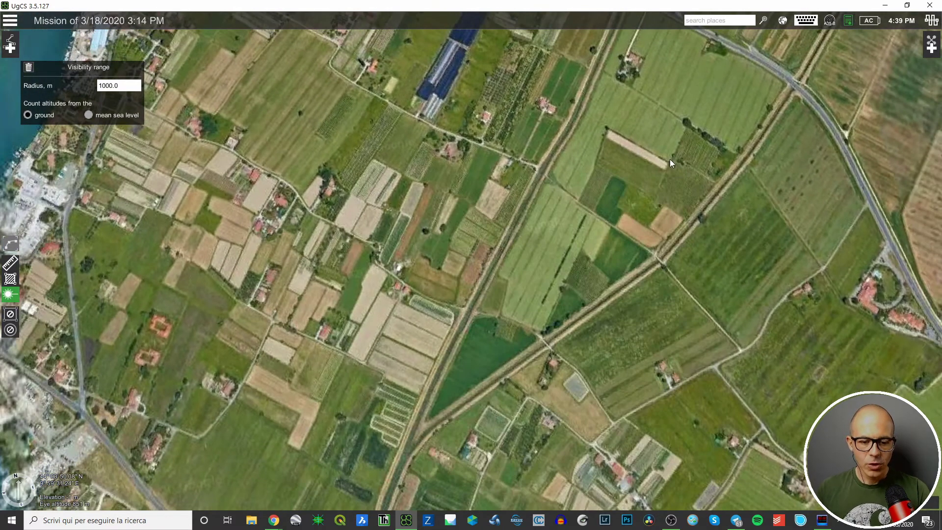
left_click_drag(632, 184, 578, 252)
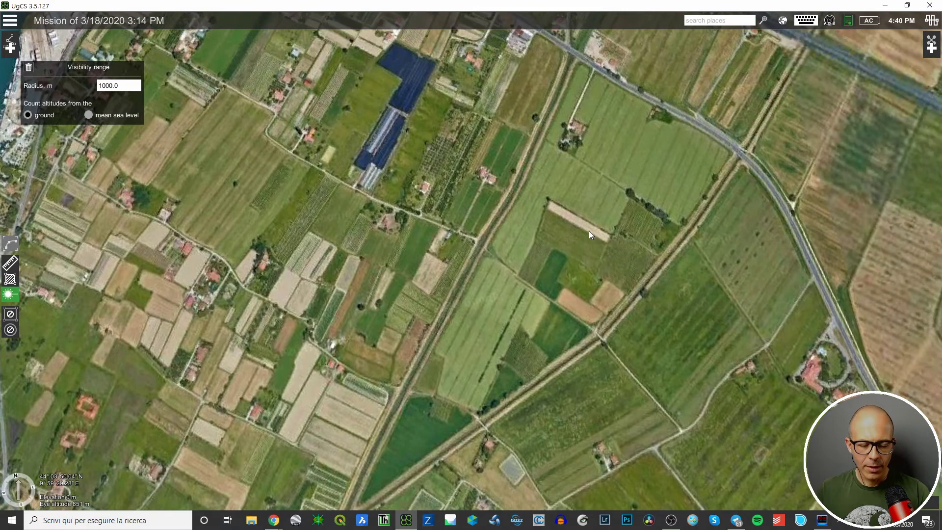
left_click(588, 230)
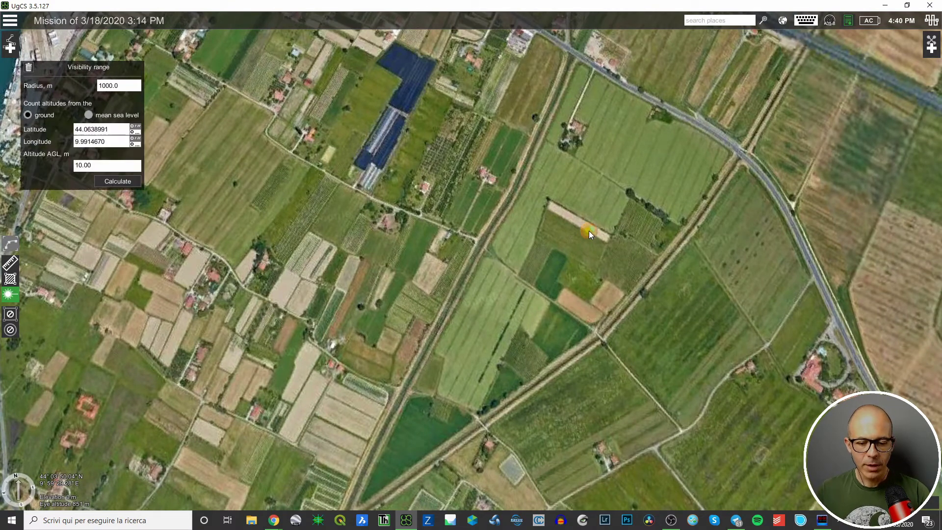
Raise the visibility range point to about 150.74 m above the ground.
scroll(625, 237, "up", 5)
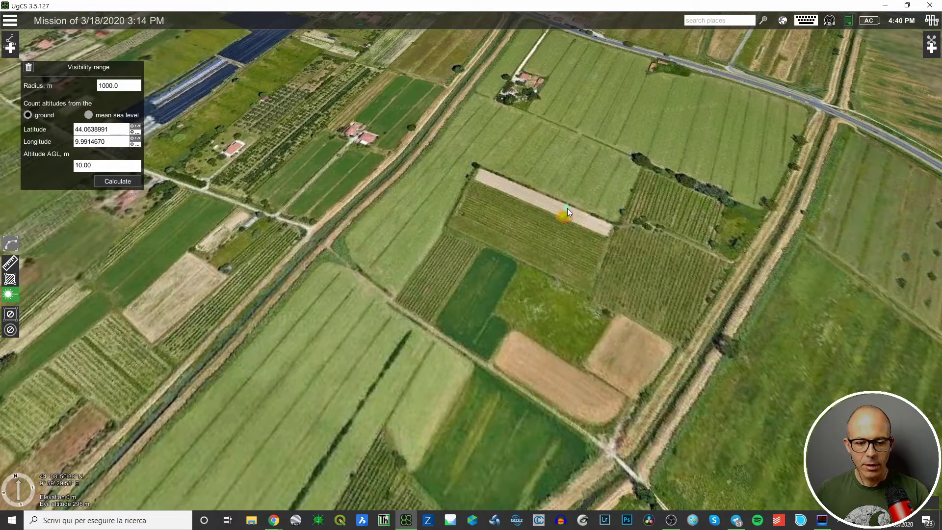
mouse_move(567, 207)
left_mouse_down()
mouse_move(575, 149)
mouse_move(606, 79)
mouse_move(582, 181)
mouse_move(610, 73)
mouse_move(605, 109)
mouse_move(608, 92)
left_mouse_up()
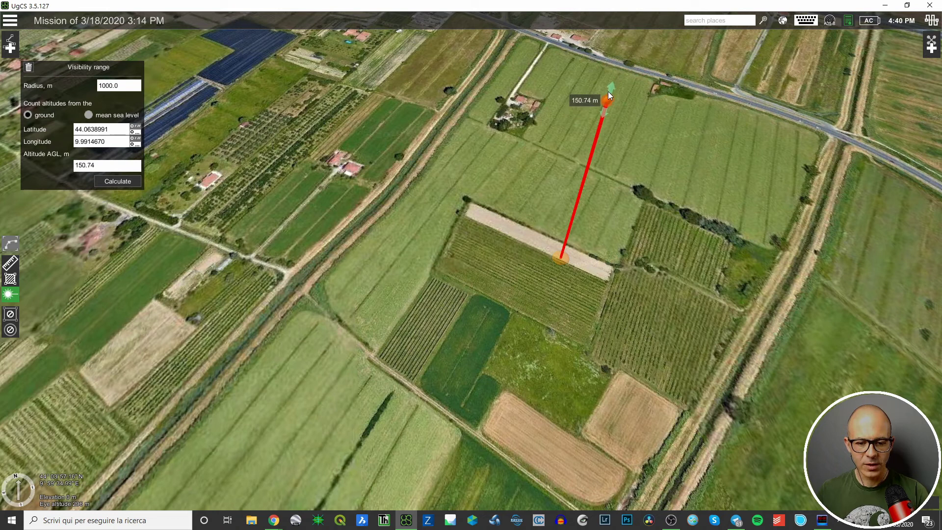
middle_click_drag(640, 213, 632, 118)
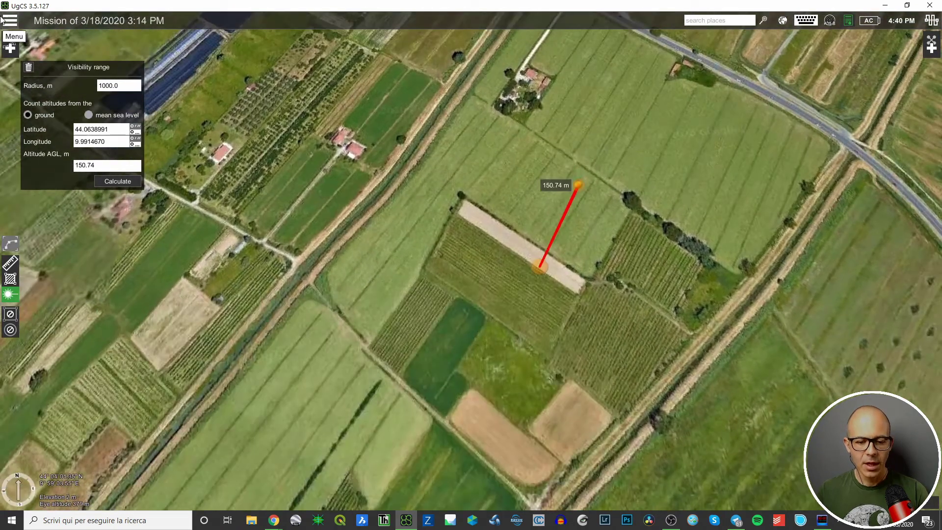
Calculate the visibility range within the 1000 m radius and examine the coverage over the fields from different angles.
left_click(126, 87)
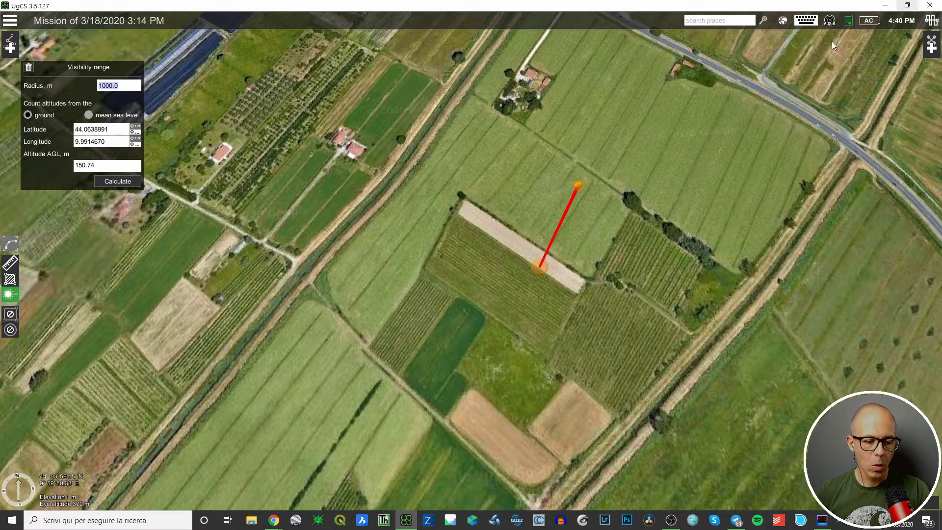
left_click(118, 181)
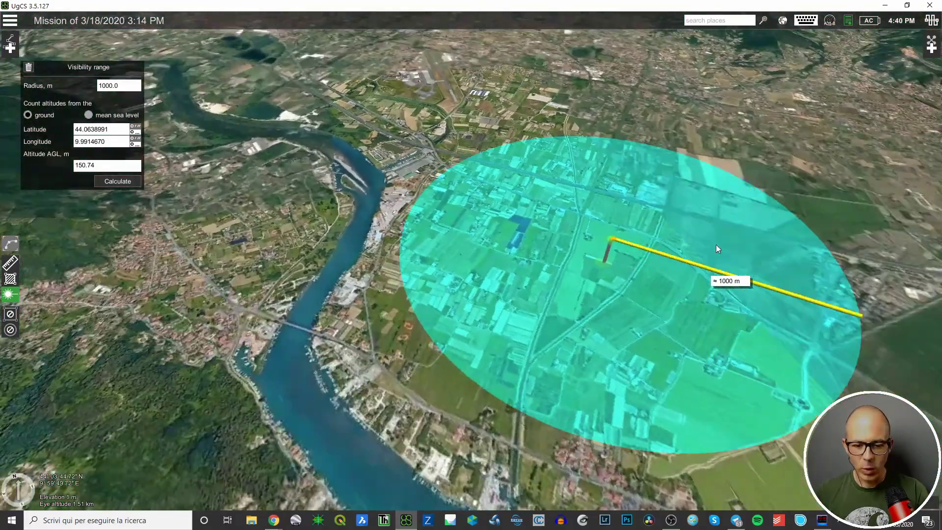
right_click_drag(814, 392, 785, 266)
left_click_drag(763, 252, 570, 324)
scroll(571, 325, "down", 2)
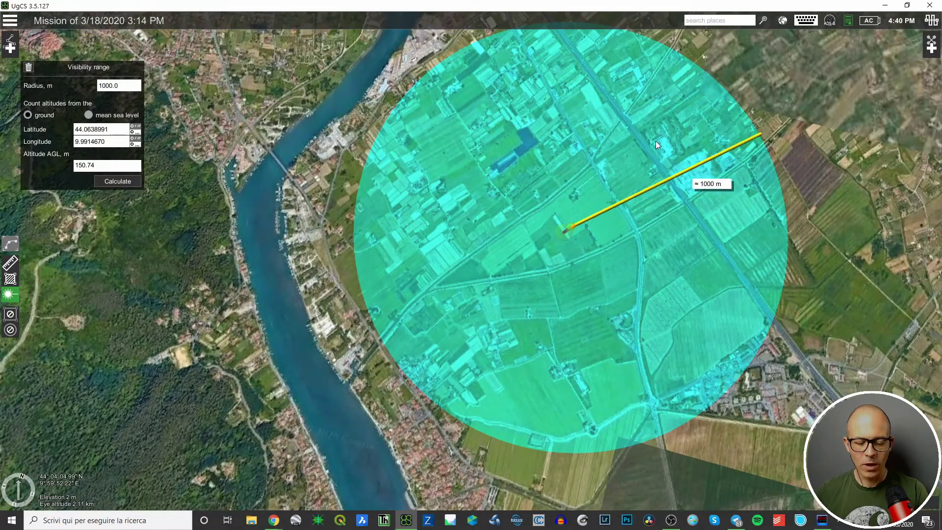
right_click_drag(634, 260, 653, 321)
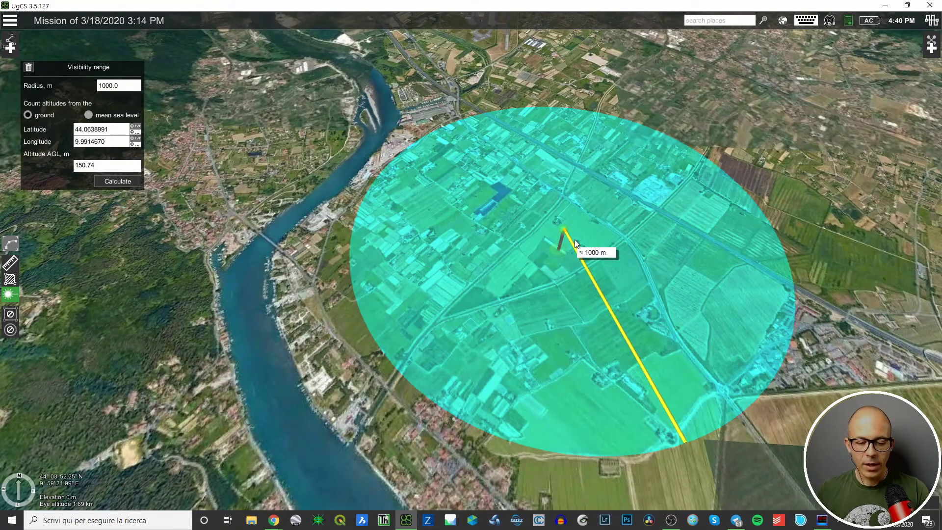
scroll(575, 240, "up", 3)
scroll(532, 245, "down", 2)
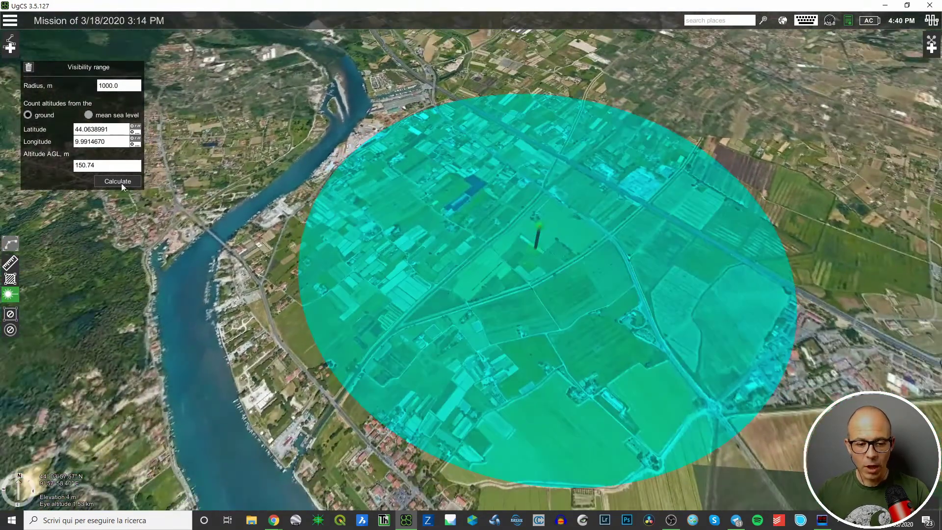
Clear the visibility range over the fields and place a new point at the white road junction of the mountain quarry.
left_click(27, 65)
scroll(481, 210, "down", 3)
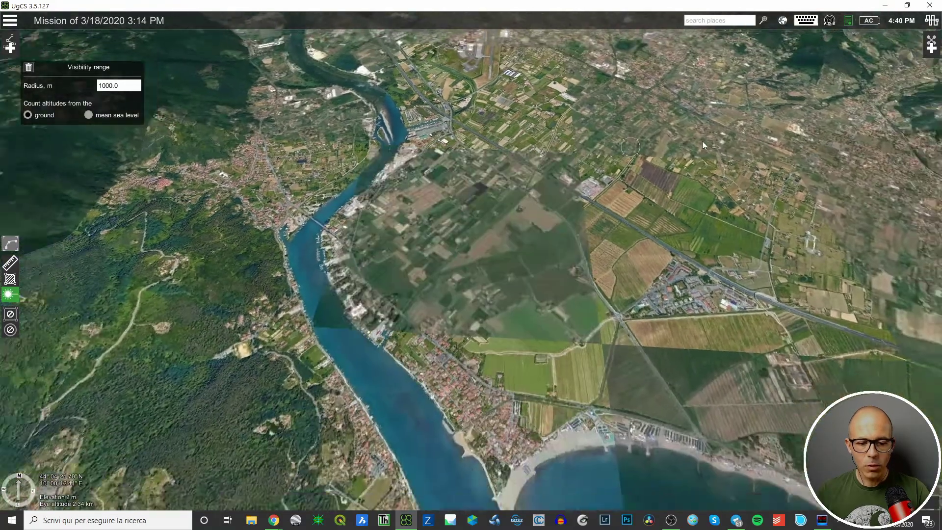
left_click_drag(702, 140, 419, 375)
left_click_drag(690, 212, 182, 420)
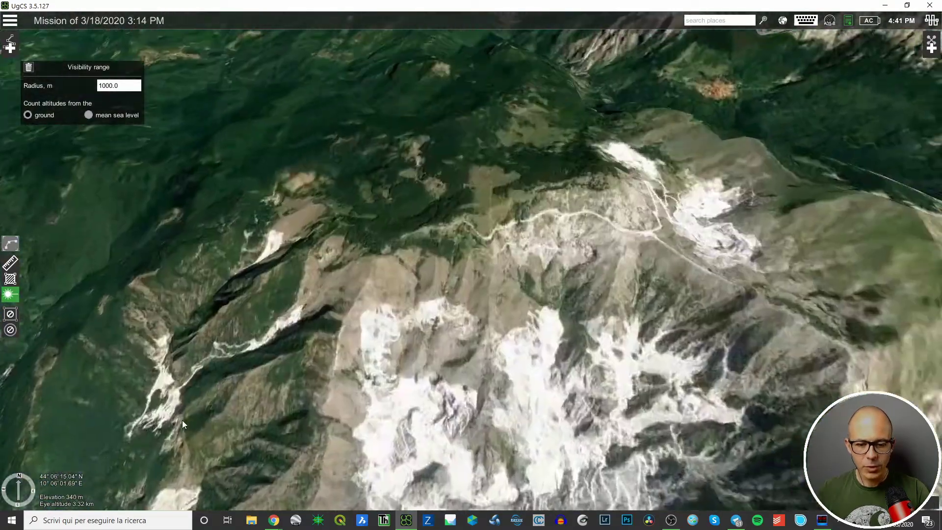
scroll(643, 302, "up", 5)
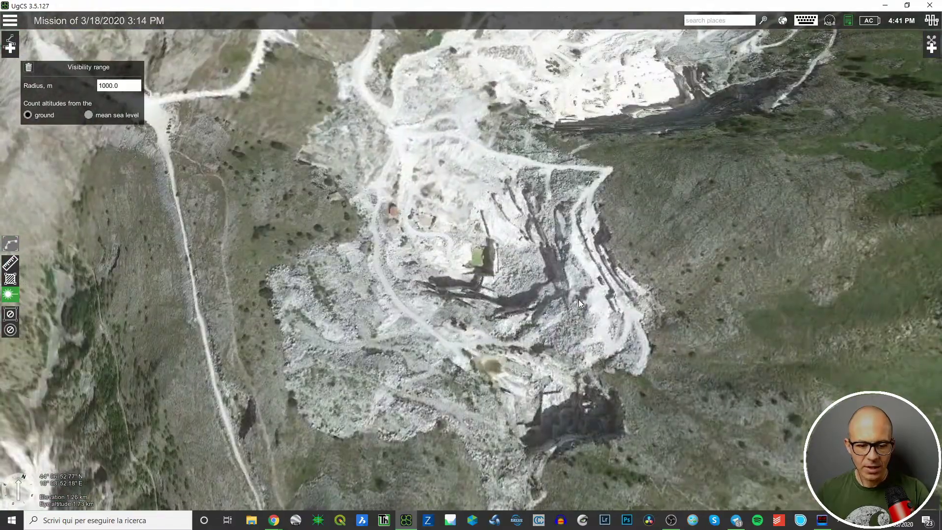
middle_click_drag(577, 299, 522, 298)
right_click_drag(522, 303, 567, 325)
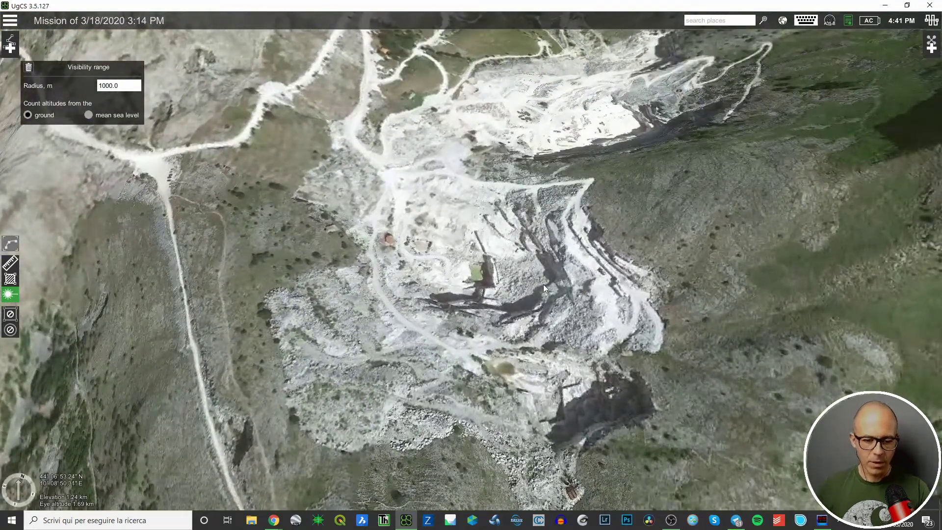
right_click_drag(542, 284, 544, 275)
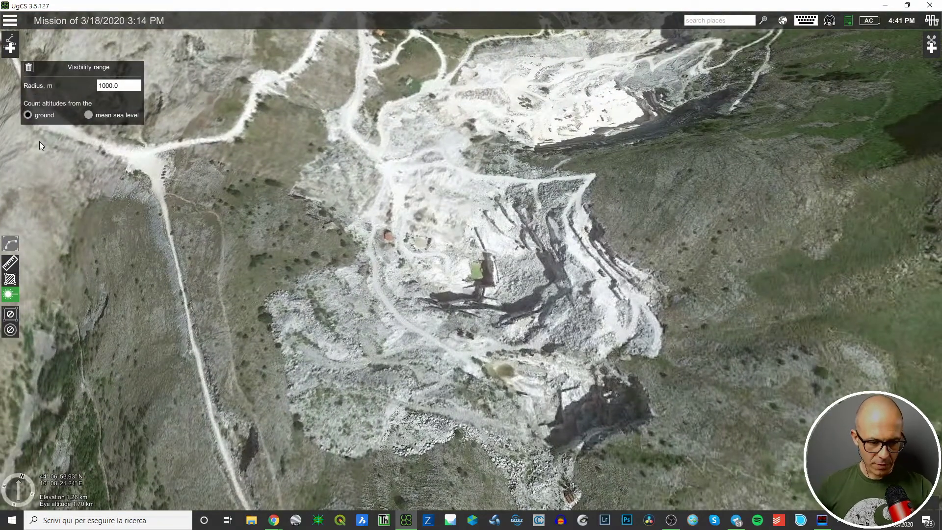
mouse_move(525, 198)
right_mouse_down()
mouse_move(518, 191)
mouse_move(531, 208)
right_mouse_up()
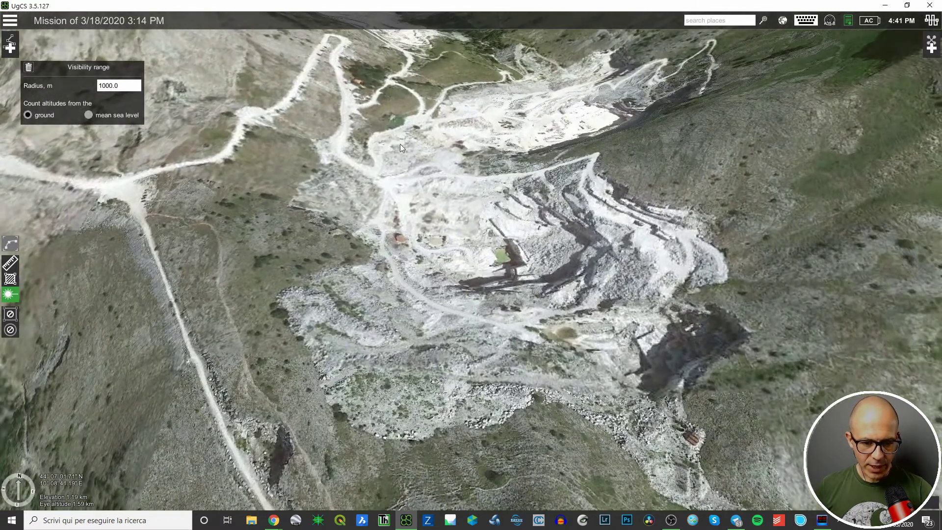
left_click(400, 179)
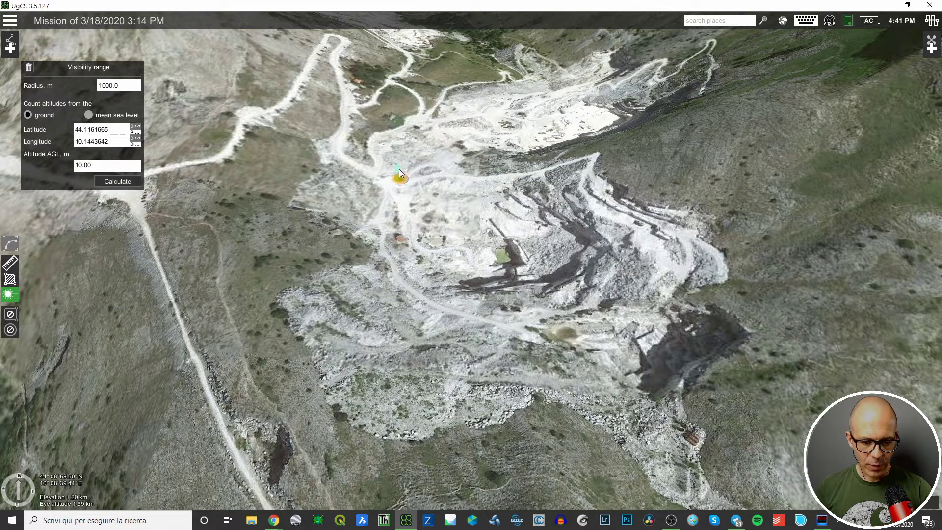
Raise the quarry point off the ground and set its altitude to 50 m above ground level.
left_click_drag(398, 169, 396, 139)
left_click_drag(104, 165, 63, 165)
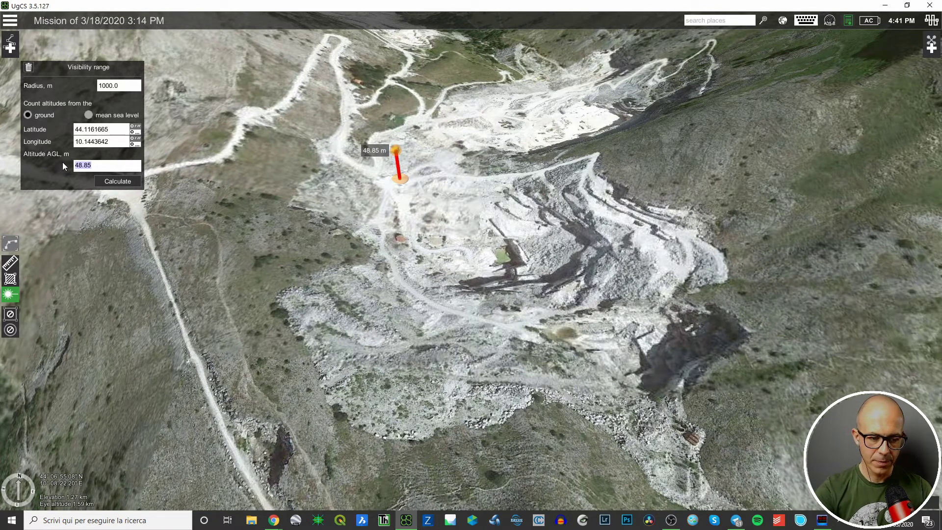
type("50")
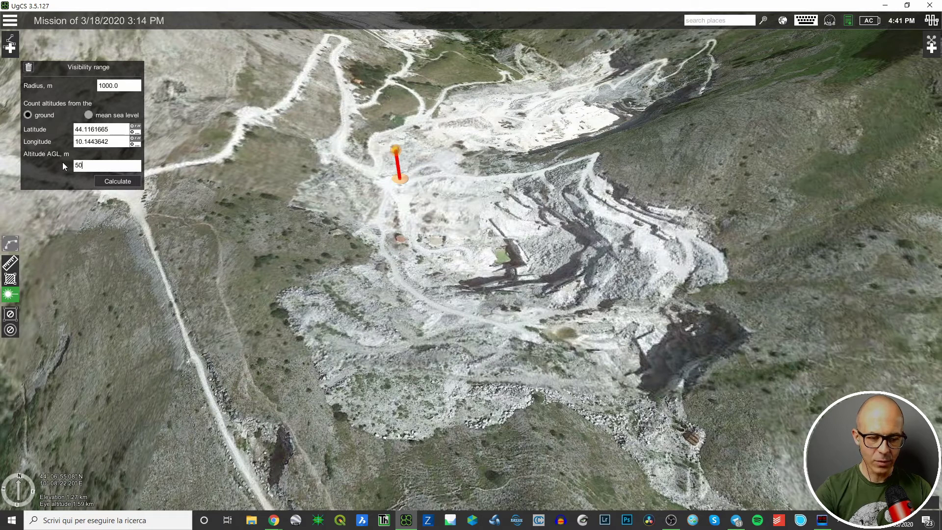
key("Return")
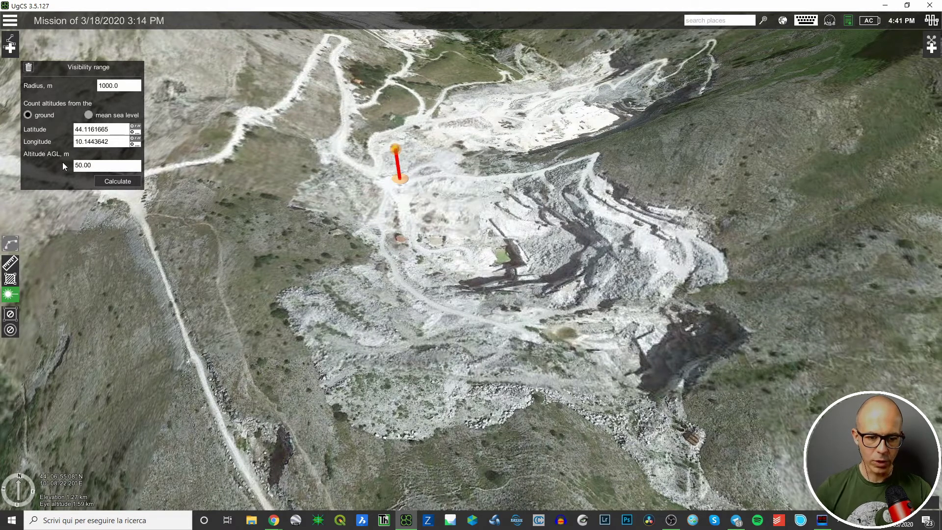
Set the visibility radius to 500 m, calculate the range and examine the covered and hidden parts of the quarry.
left_click(121, 90)
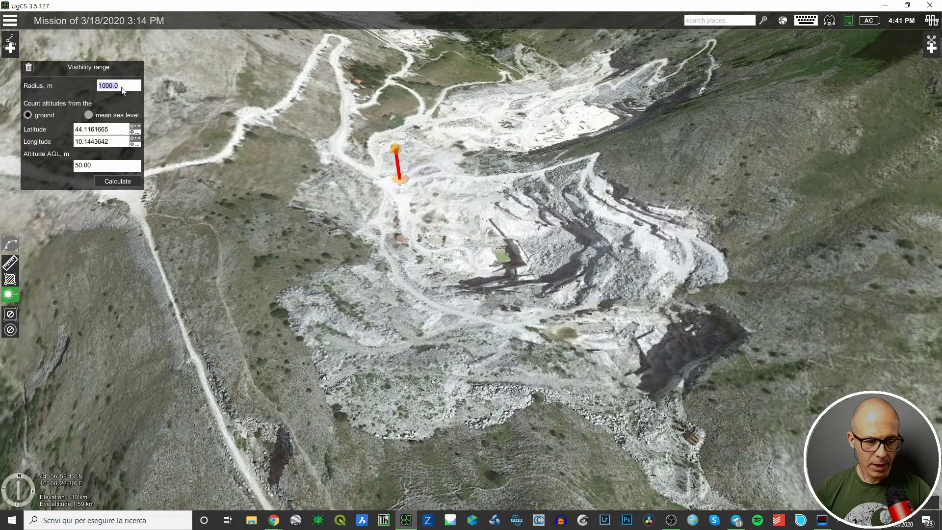
type("500")
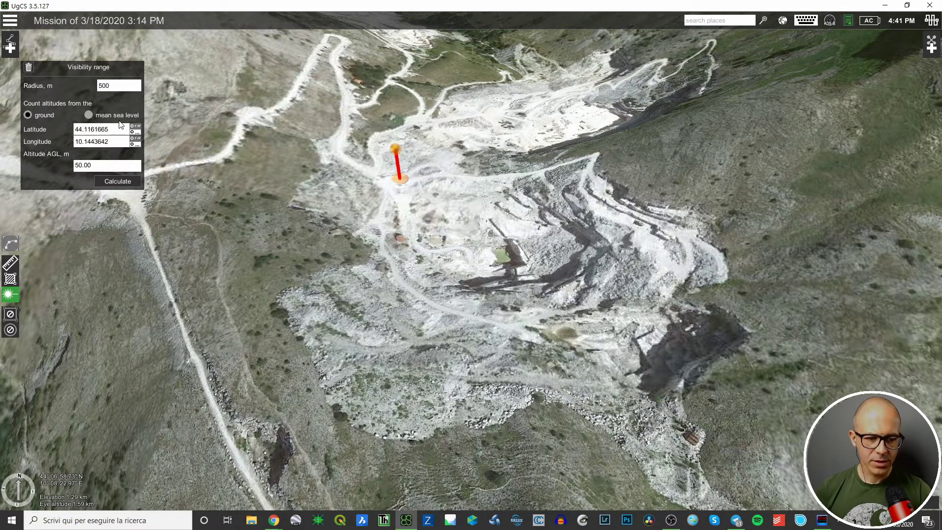
left_click(121, 179)
middle_click_drag(542, 199, 539, 239)
right_click_drag(539, 240, 455, 208)
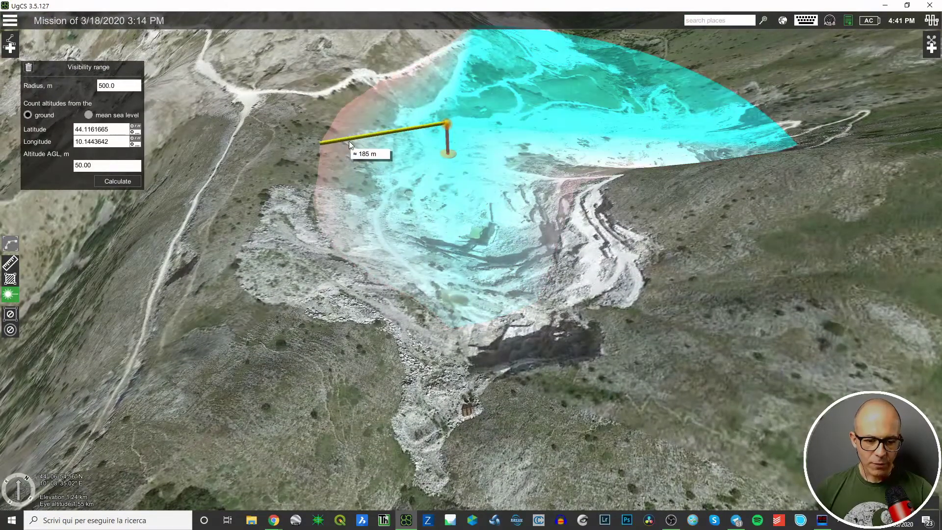
mouse_move(610, 175)
right_mouse_down()
mouse_move(622, 301)
mouse_move(511, 248)
right_mouse_up()
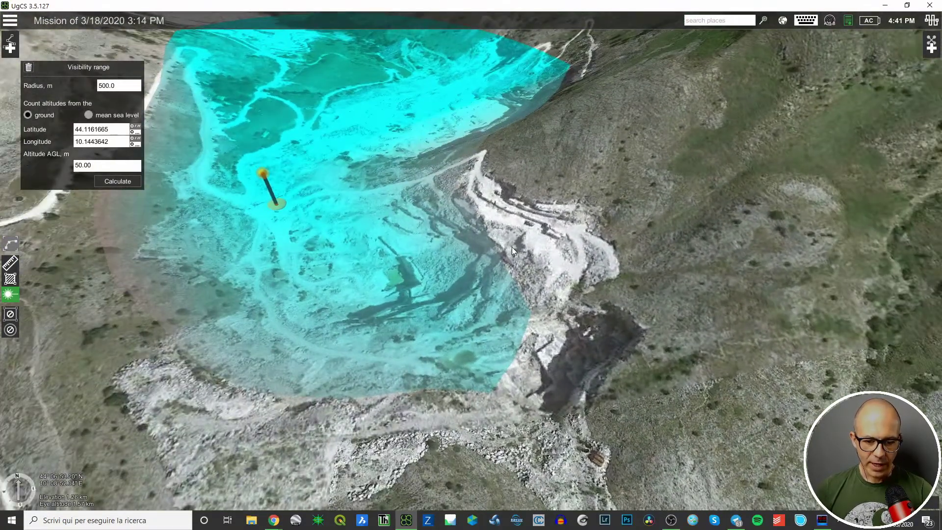
mouse_move(567, 215)
left_mouse_down()
mouse_move(640, 251)
mouse_move(683, 223)
left_mouse_up()
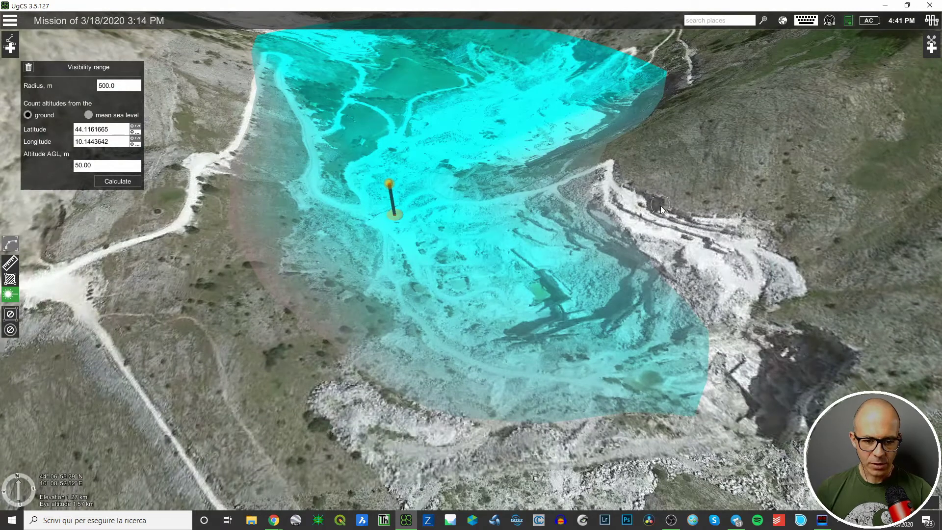
right_click_drag(660, 206, 654, 234)
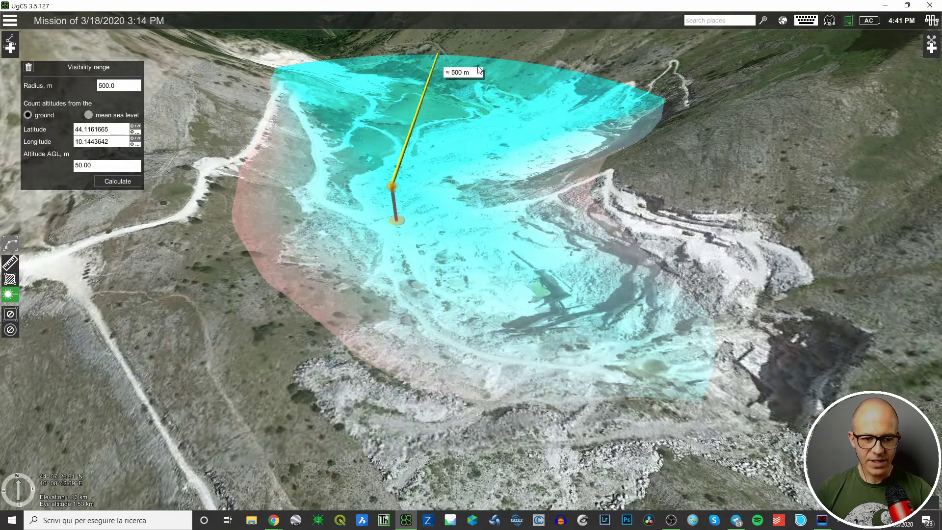
mouse_move(274, 247)
right_mouse_down()
mouse_move(220, 253)
mouse_move(217, 267)
right_mouse_up()
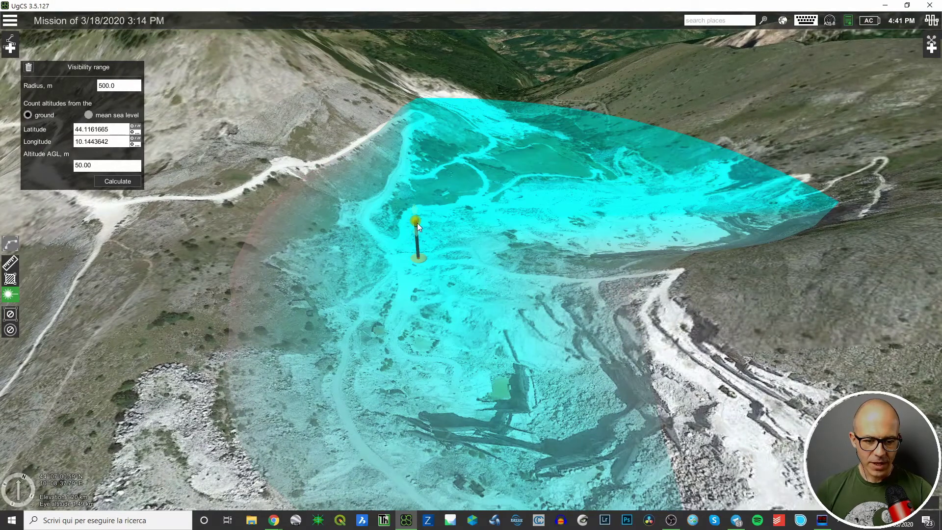
Lower the quarry point, set its altitude to 25 m above ground and recalculate the visibility range.
left_click_drag(417, 223, 431, 169)
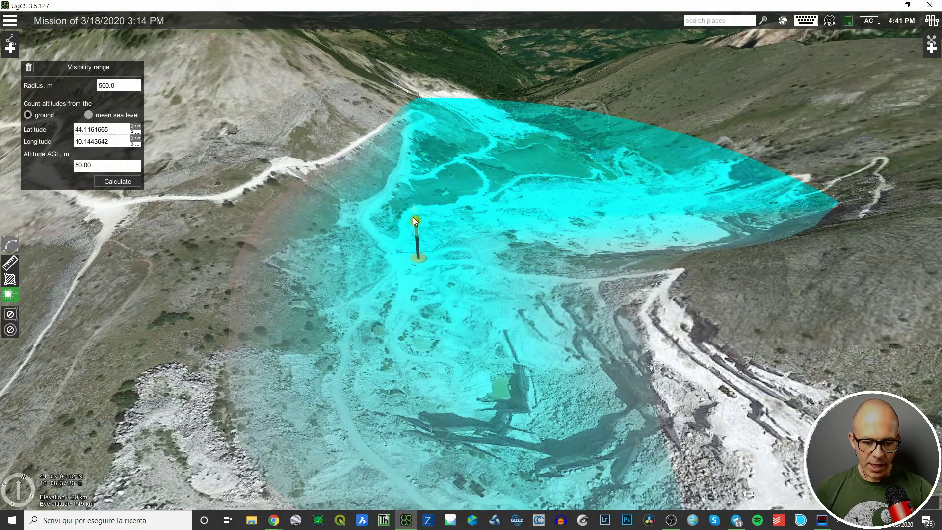
left_click_drag(414, 220, 418, 243)
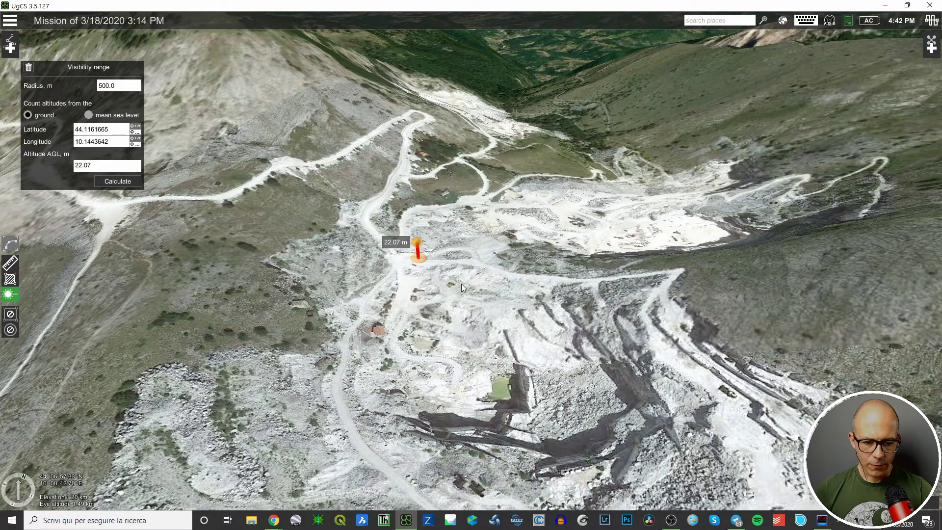
middle_click_drag(461, 284, 501, 273)
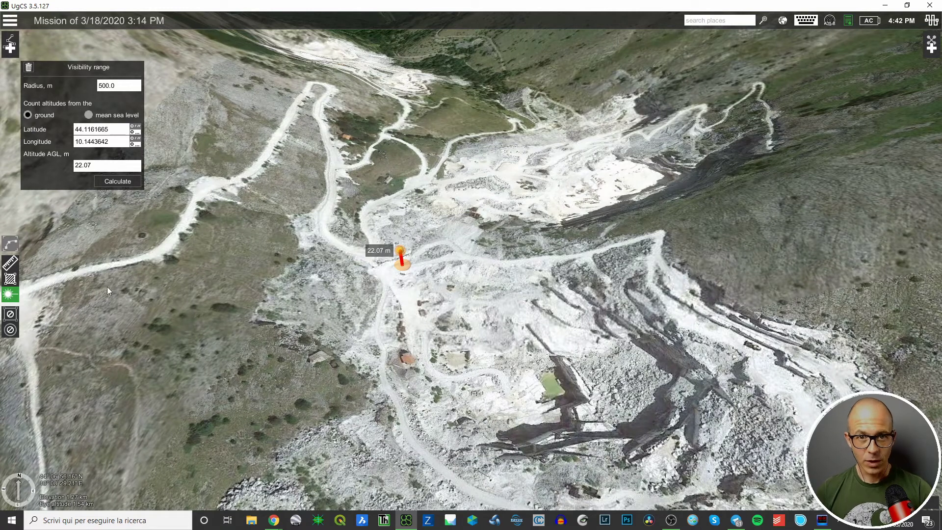
left_click_drag(99, 165, 47, 161)
double_click(81, 167)
type("25")
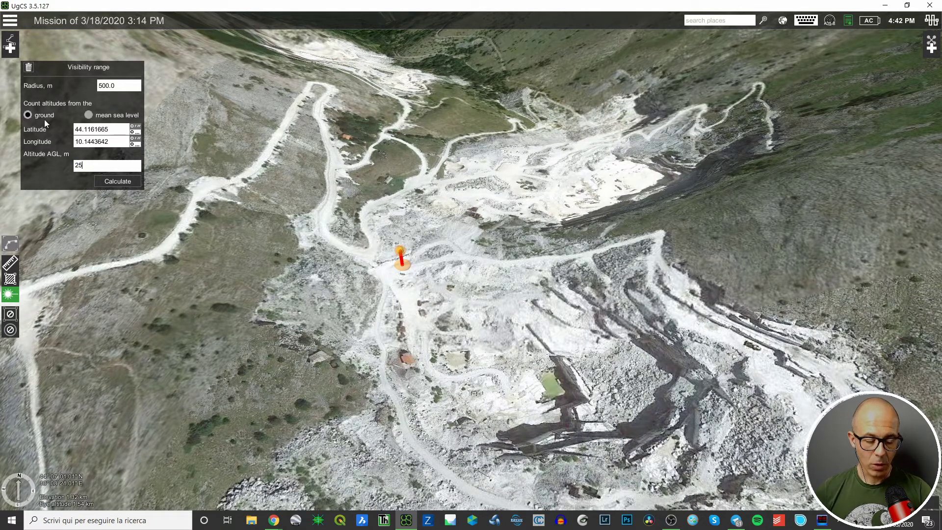
left_click(113, 181)
mouse_move(487, 242)
middle_mouse_down()
mouse_move(490, 262)
mouse_move(490, 243)
middle_mouse_up()
middle_click_drag(540, 345, 544, 376)
Set the quarry point's altitude to 5 m above ground, recalculate the visibility range and inspect the coverage around the point.
left_click_drag(118, 167, 60, 158)
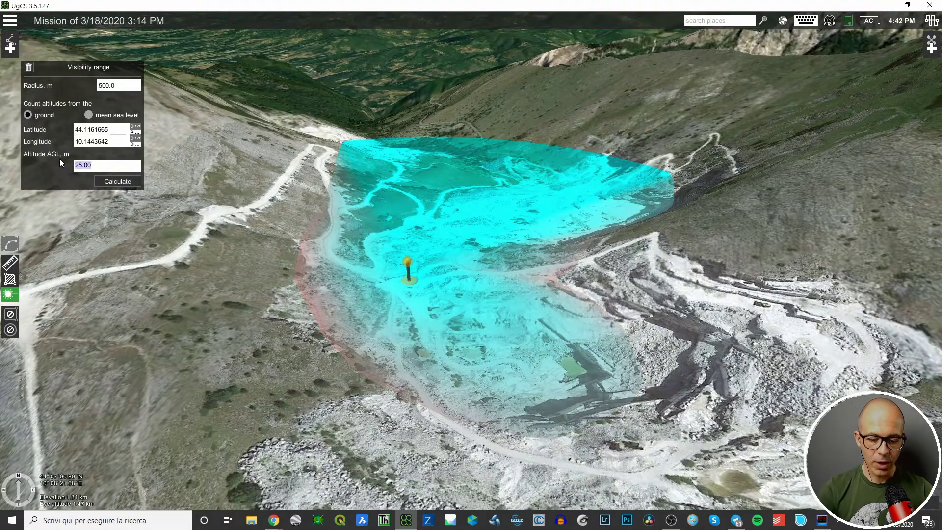
type("5.00")
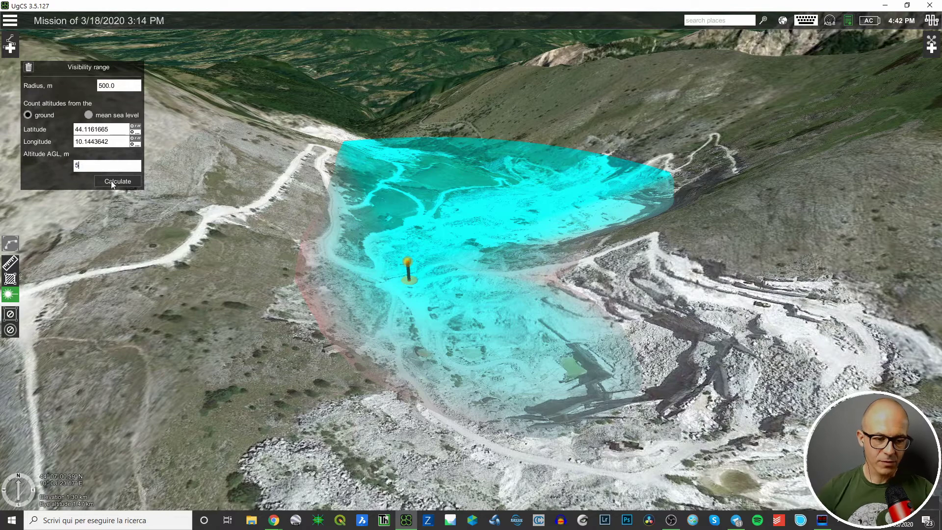
left_click(110, 181)
scroll(472, 259, "up", 3)
right_click_drag(475, 279, 491, 252)
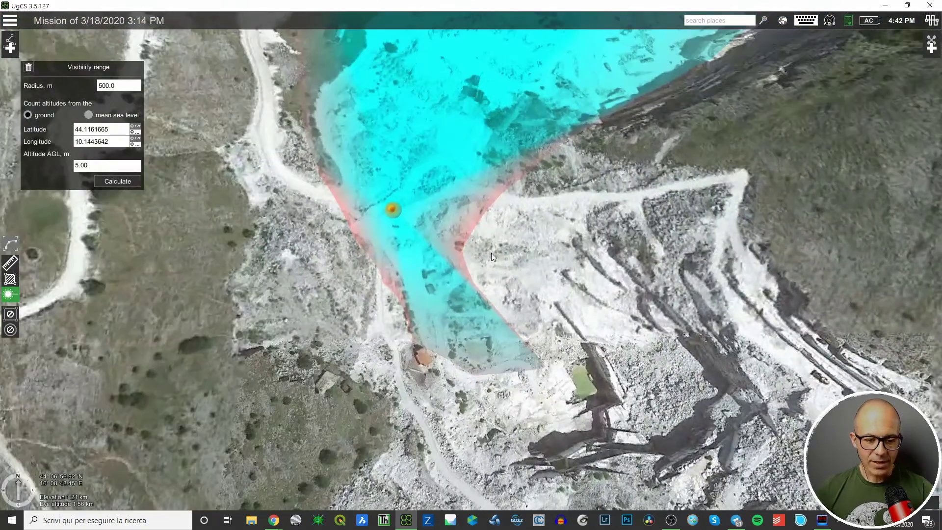